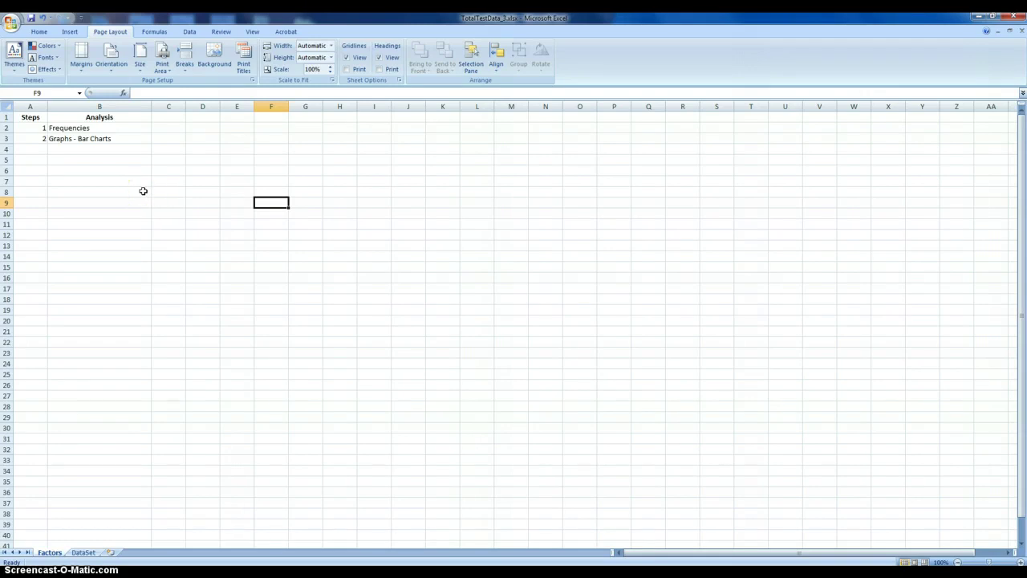
Step: Review the Frequencies and Graphs - Bar Charts entries in the analysis list on the Factors sheet
click(120, 128)
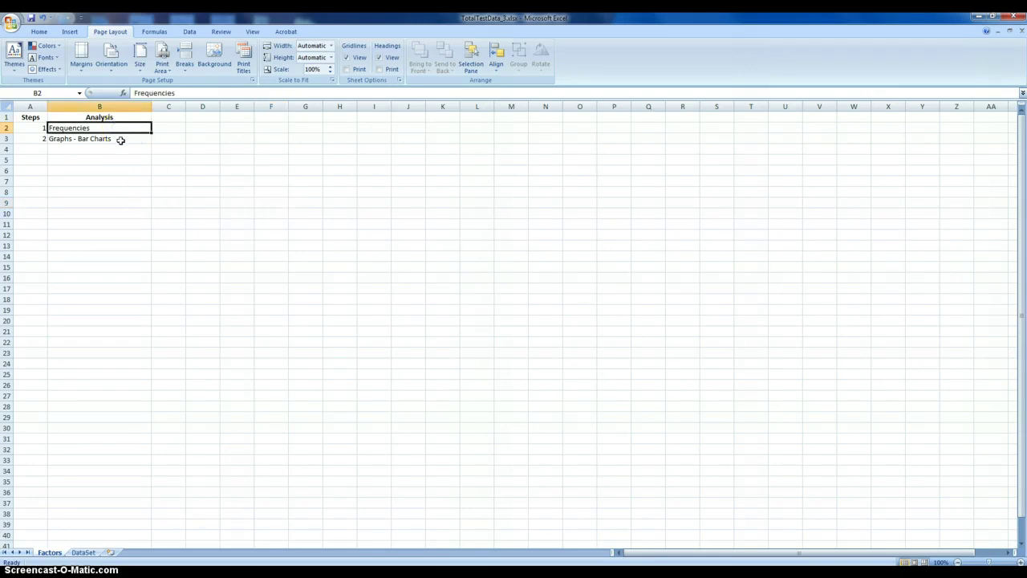
click(120, 140)
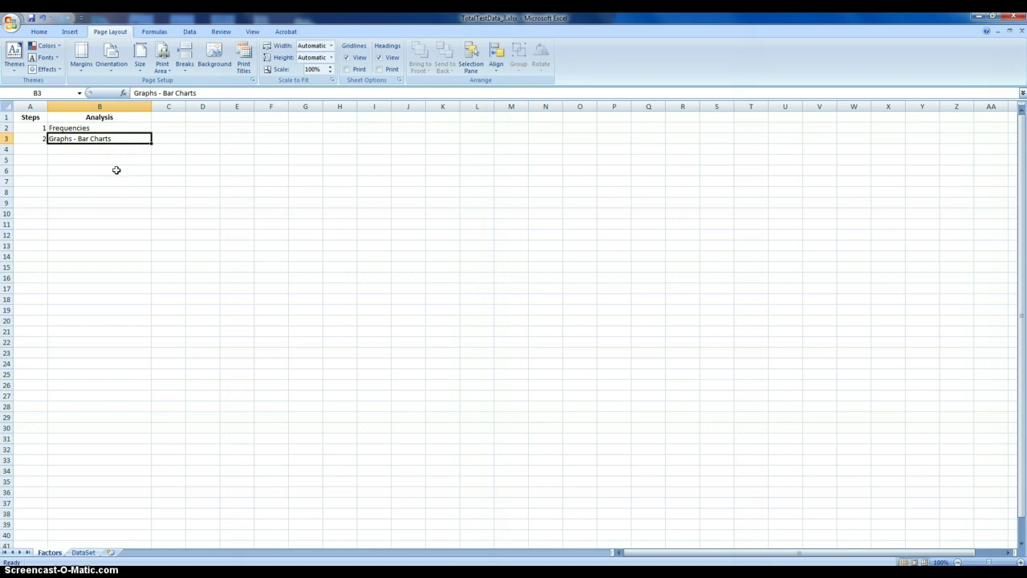
click(116, 171)
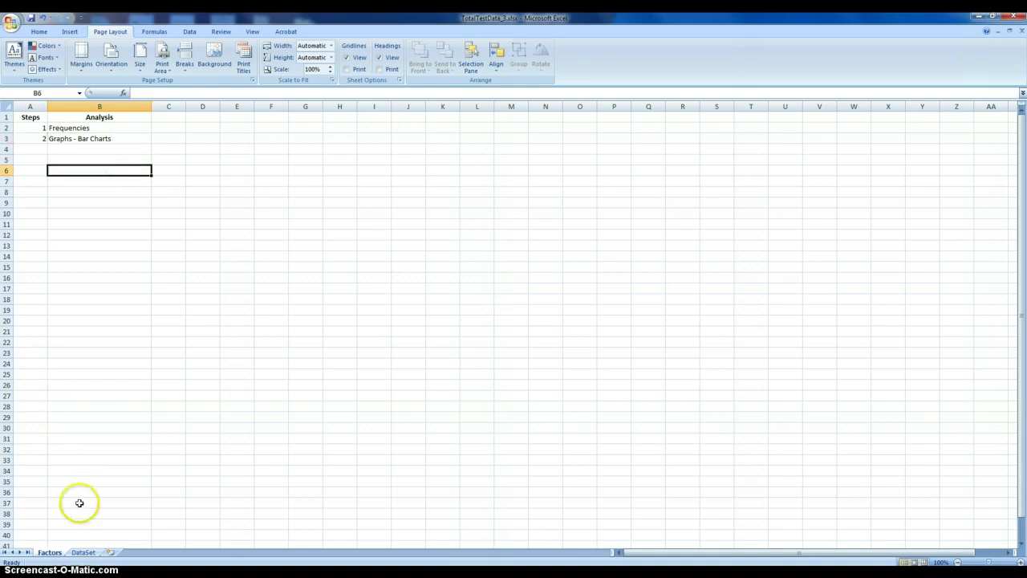
Step: Open the DataSet sheet and look through its student records down to the last row
click(84, 552)
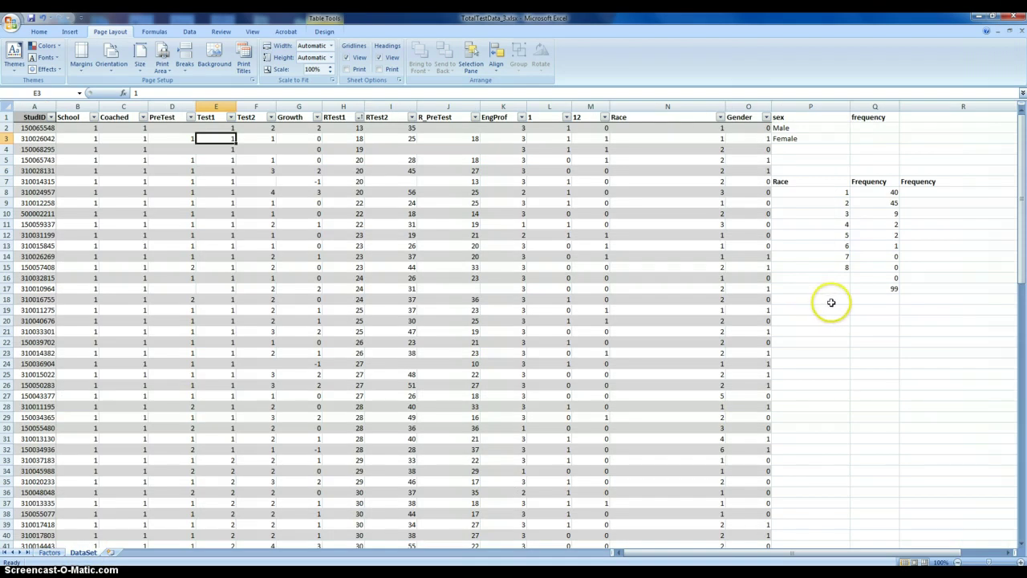
scroll(835, 301, down, 20)
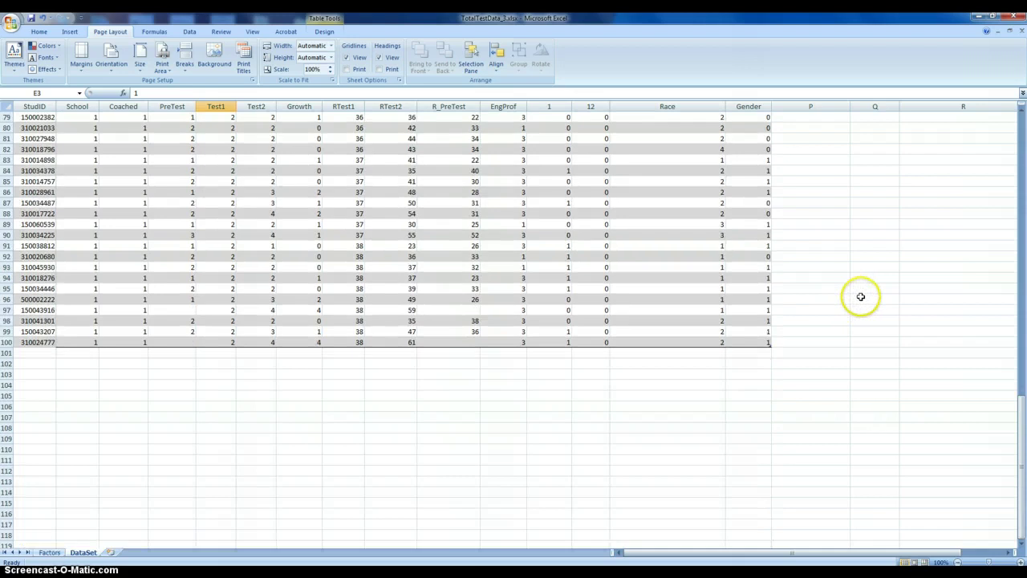
scroll(857, 293, up, 20)
scroll(851, 275, up, 5)
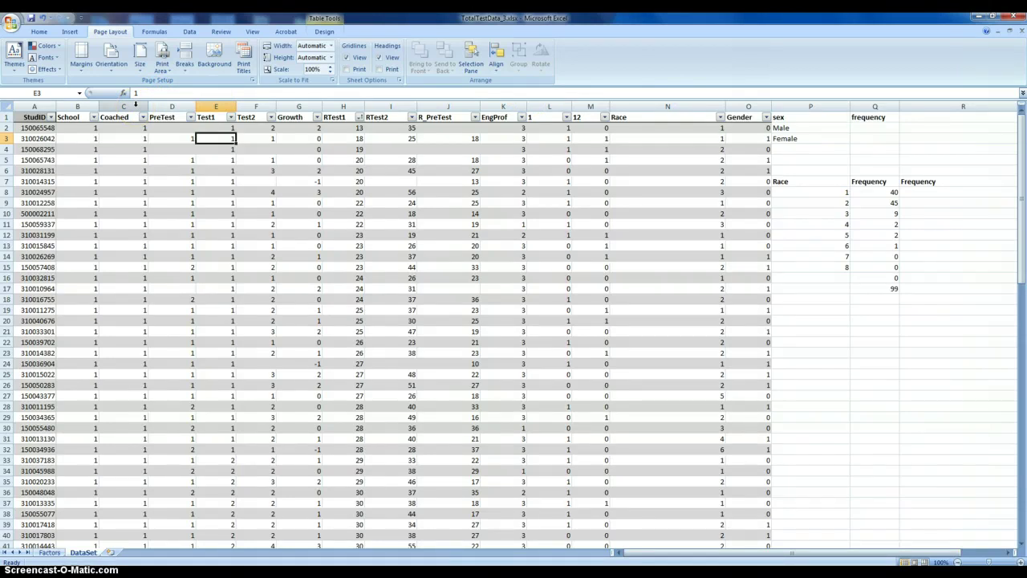
click(173, 105)
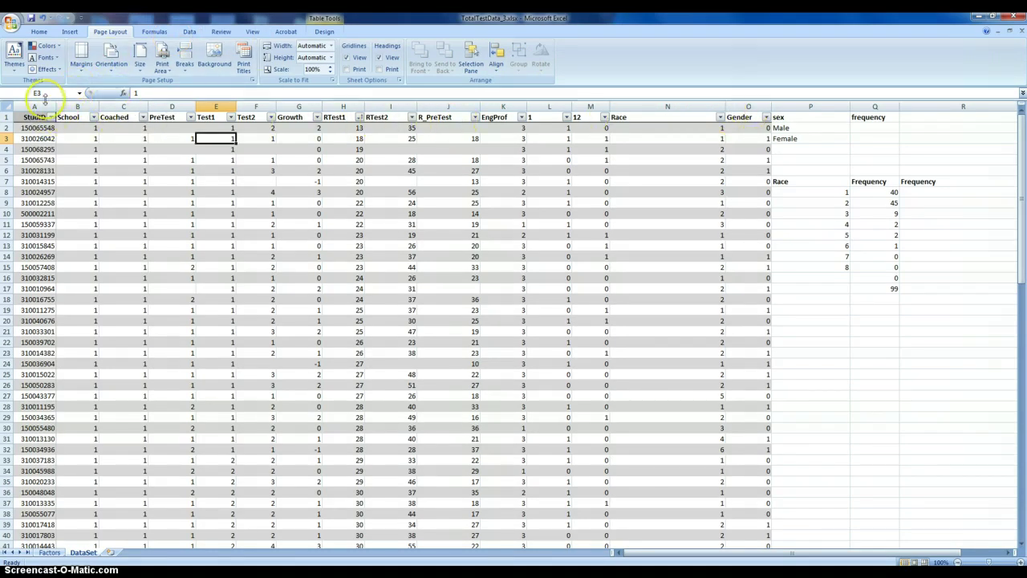
Step: Format columns A through O, from StudID to Gender, as a table with the first Light style
drag(34, 107, 742, 110)
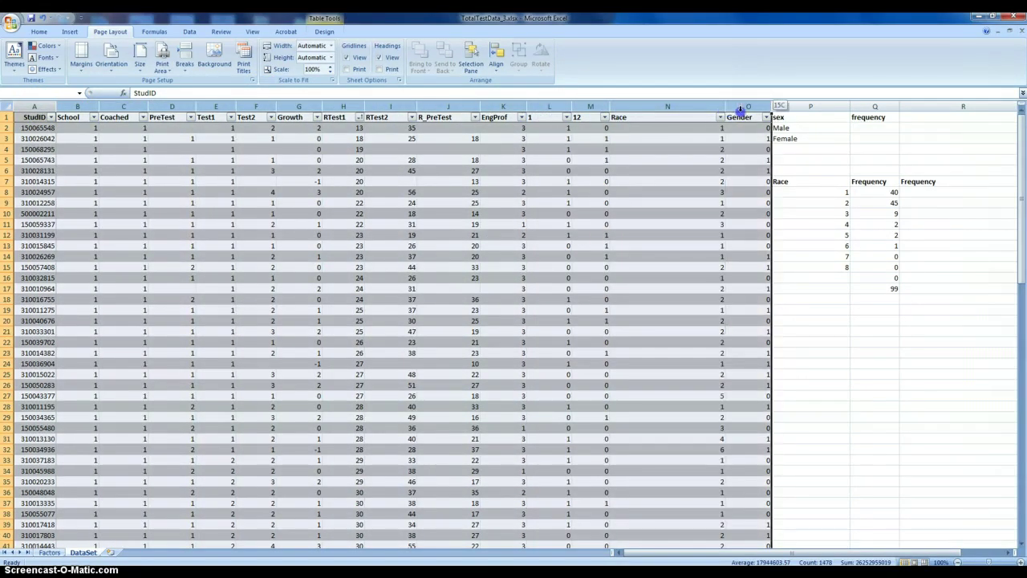
click(38, 32)
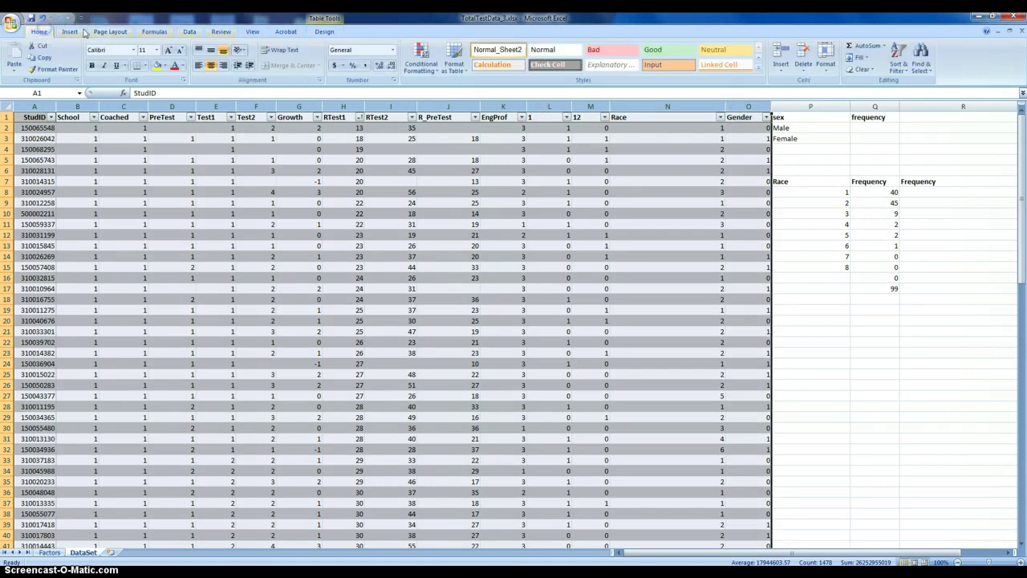
click(462, 54)
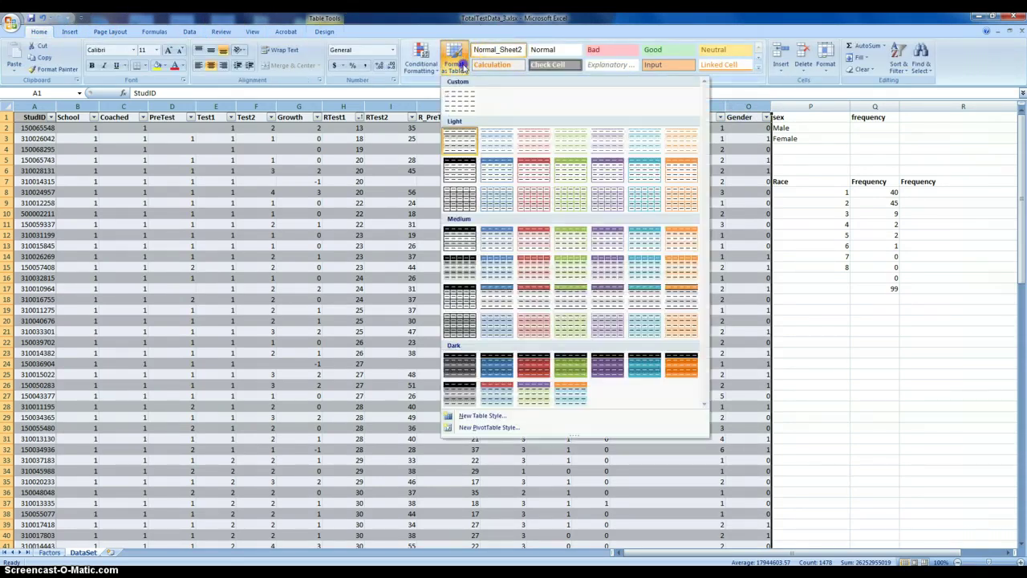
click(460, 137)
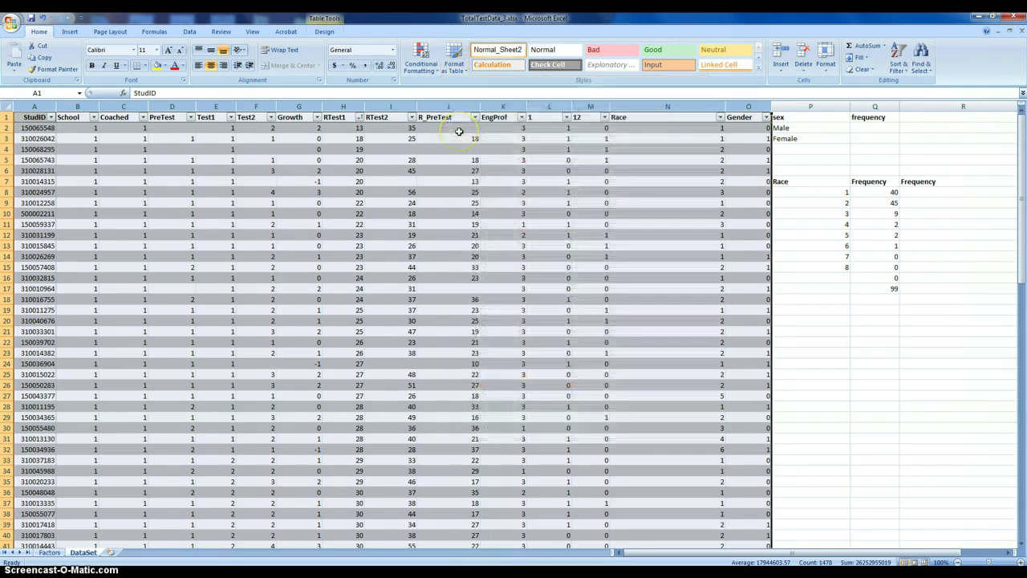
click(459, 130)
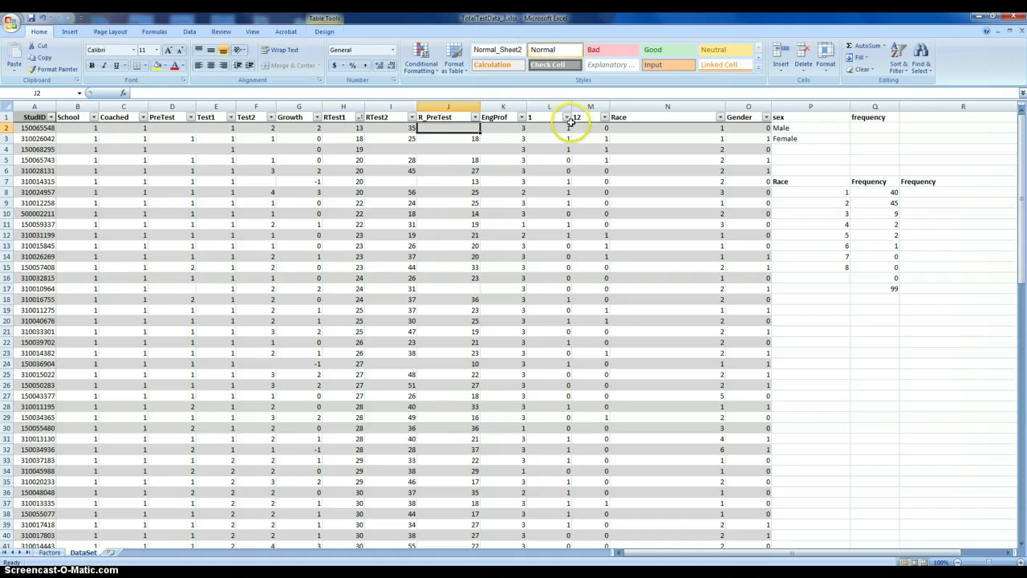
Step: Sort the table by Gender from smallest to largest and check where the values change from 0 to 1
click(766, 118)
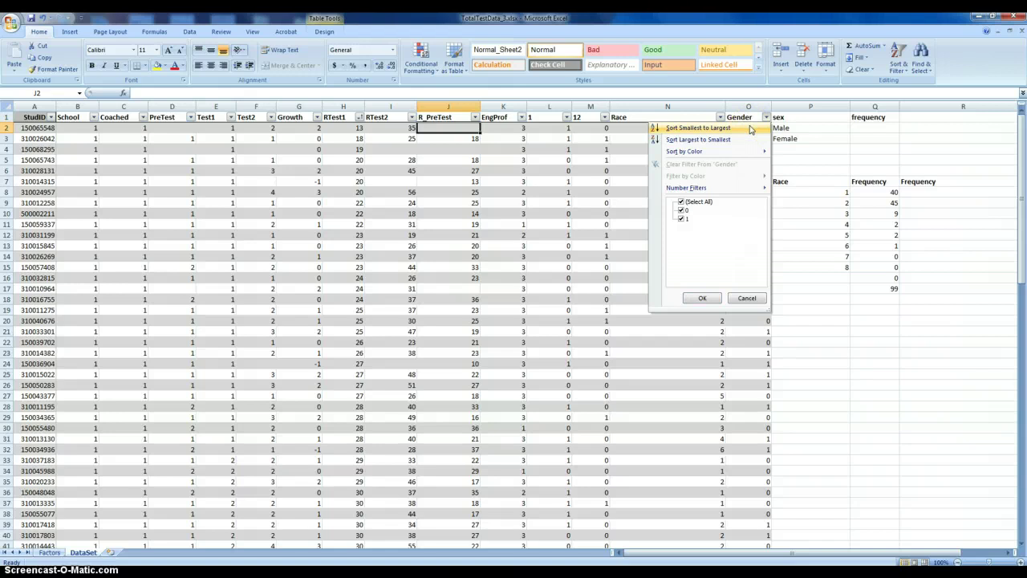
click(750, 128)
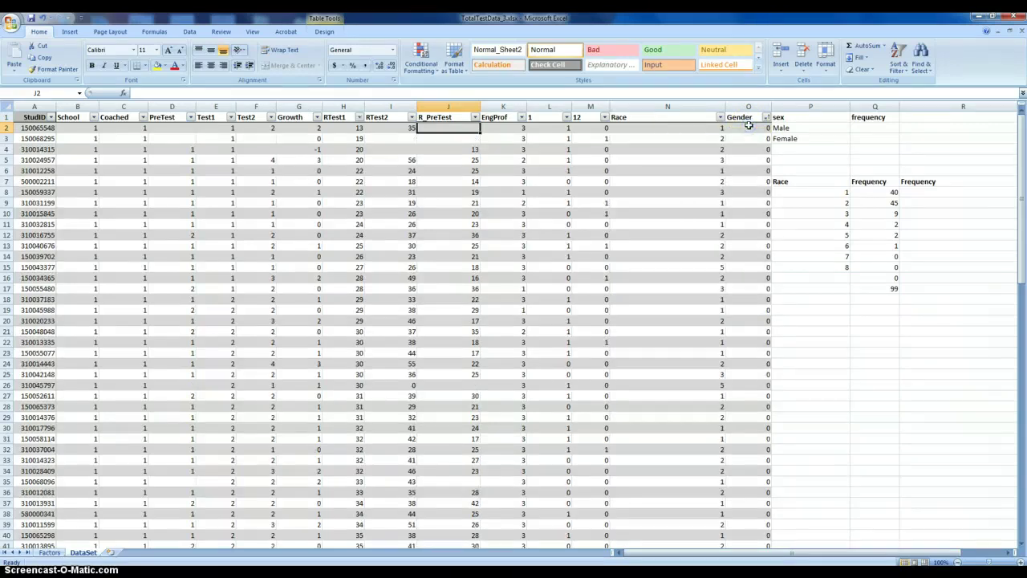
click(766, 118)
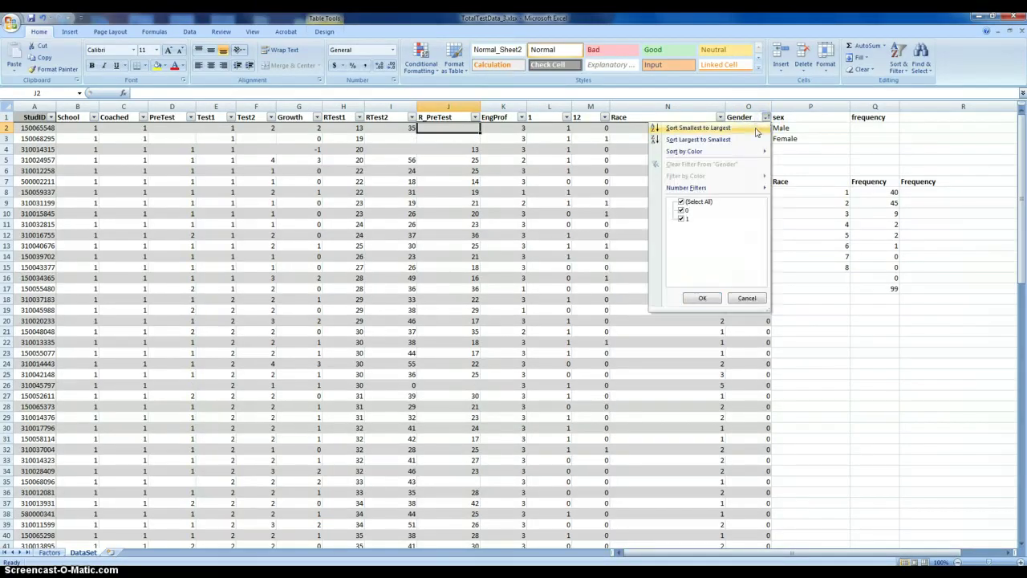
click(756, 129)
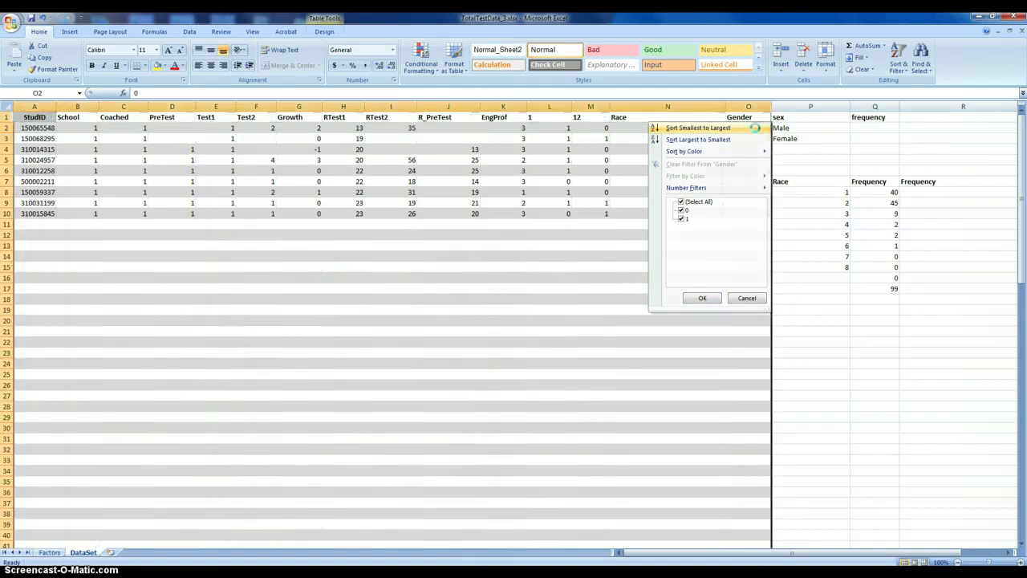
click(780, 148)
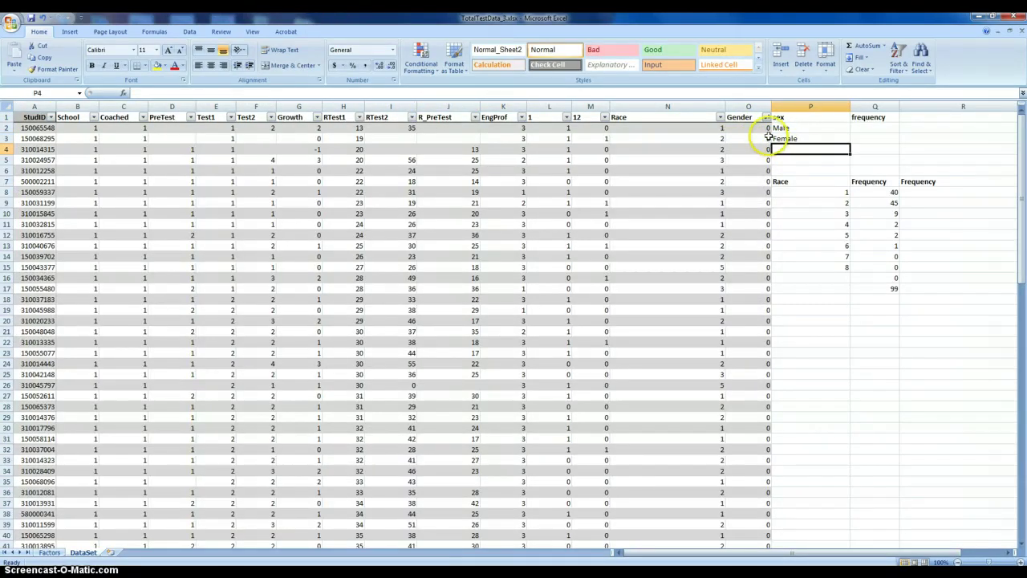
scroll(778, 190, down, 16)
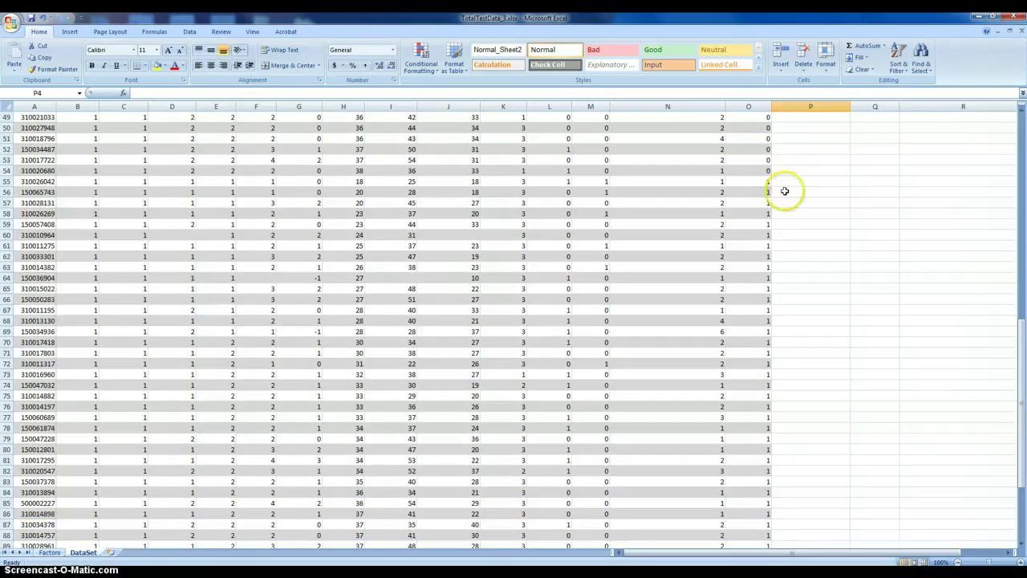
scroll(847, 308, up, 9)
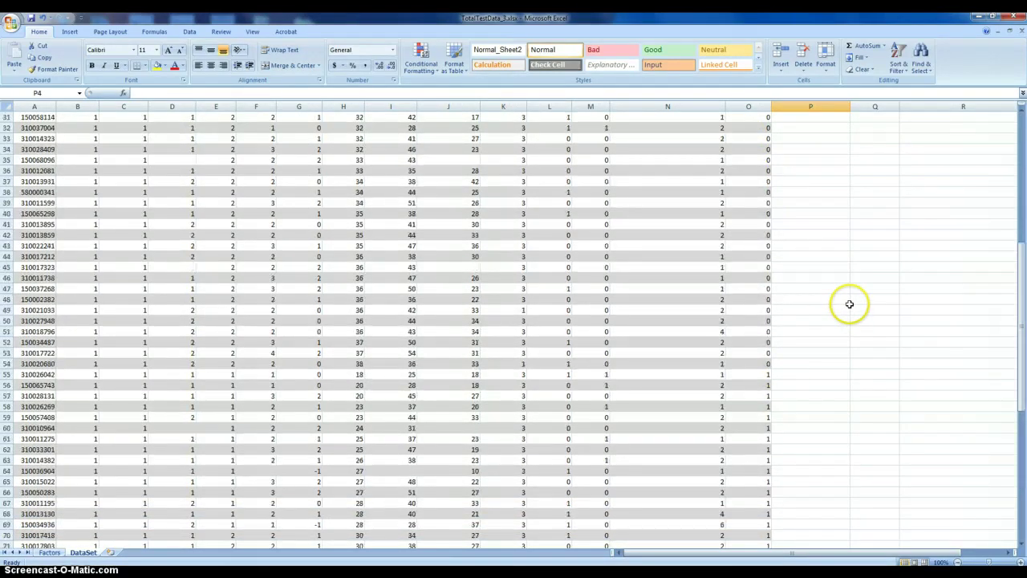
scroll(847, 303, down, 5)
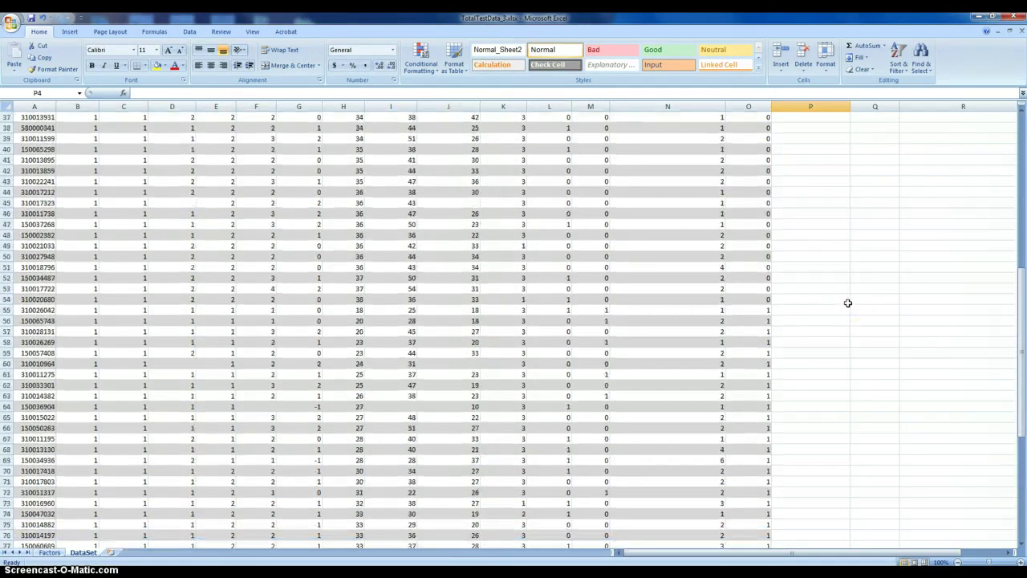
click(828, 296)
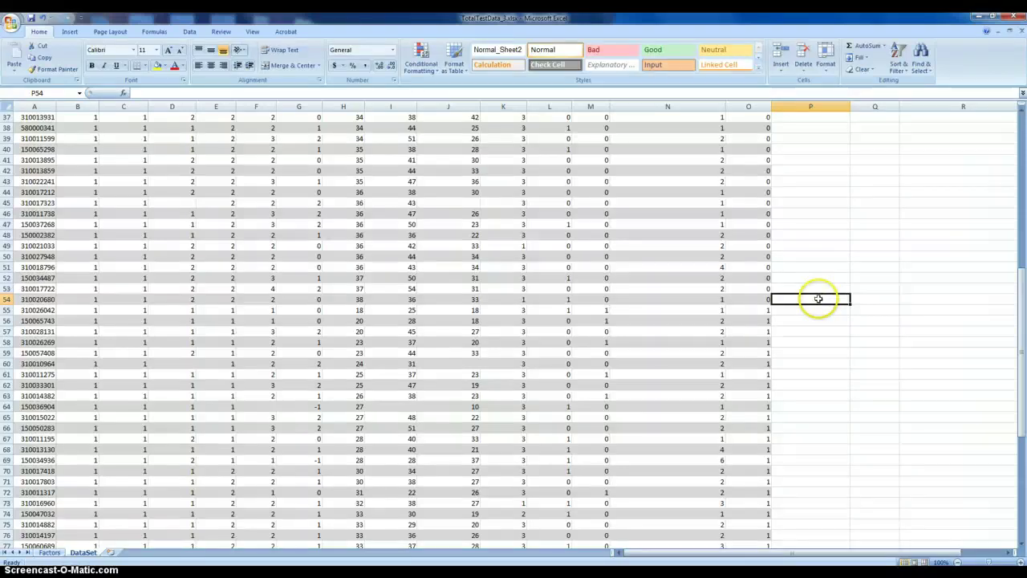
scroll(849, 265, up, 5)
scroll(849, 265, up, 7)
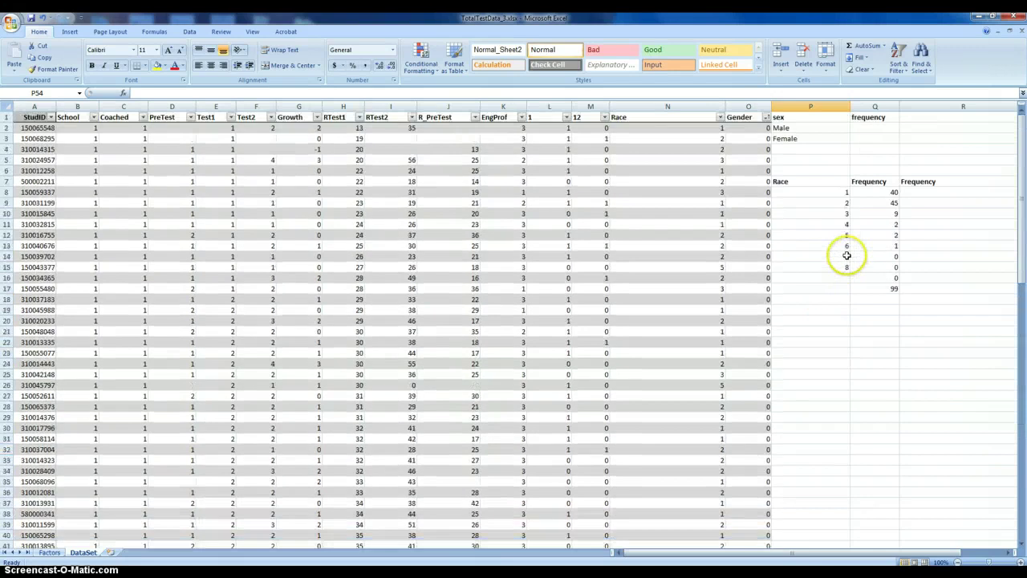
Step: Sort the table by RTest1 from smallest to largest
click(359, 117)
click(354, 129)
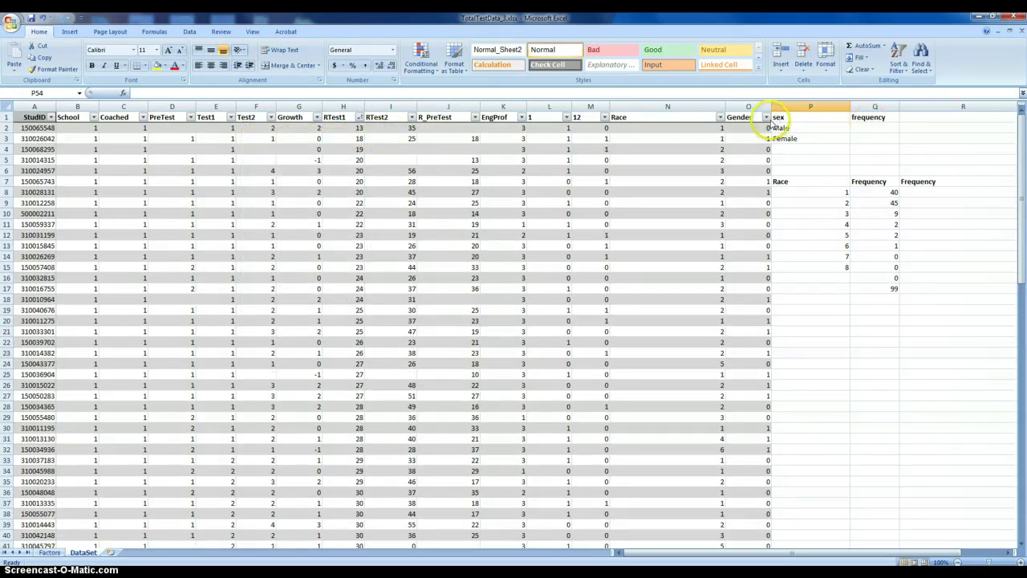
Step: Filter the Gender column to show only records with value 0 and look through them to the last row
click(767, 118)
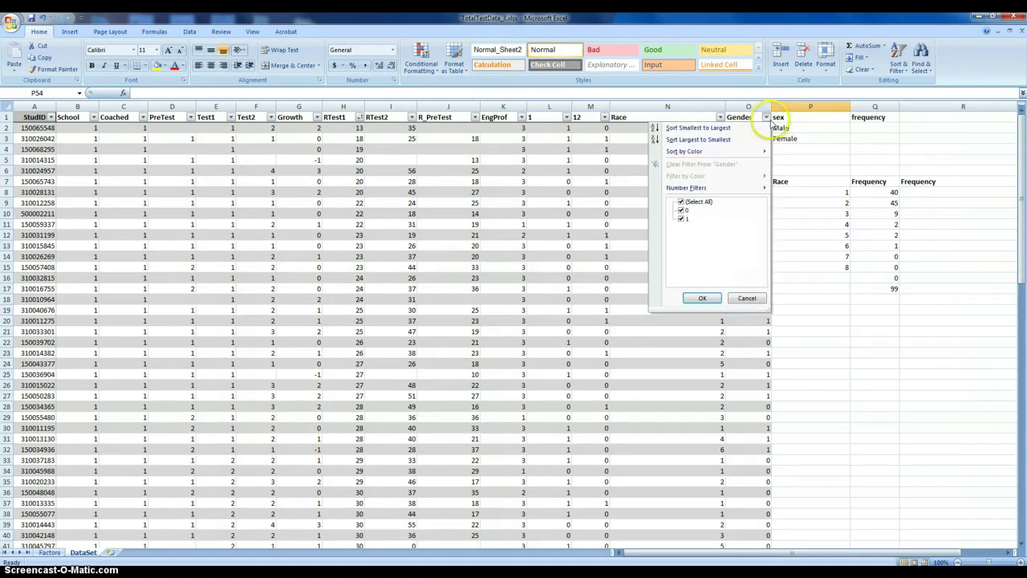
click(683, 219)
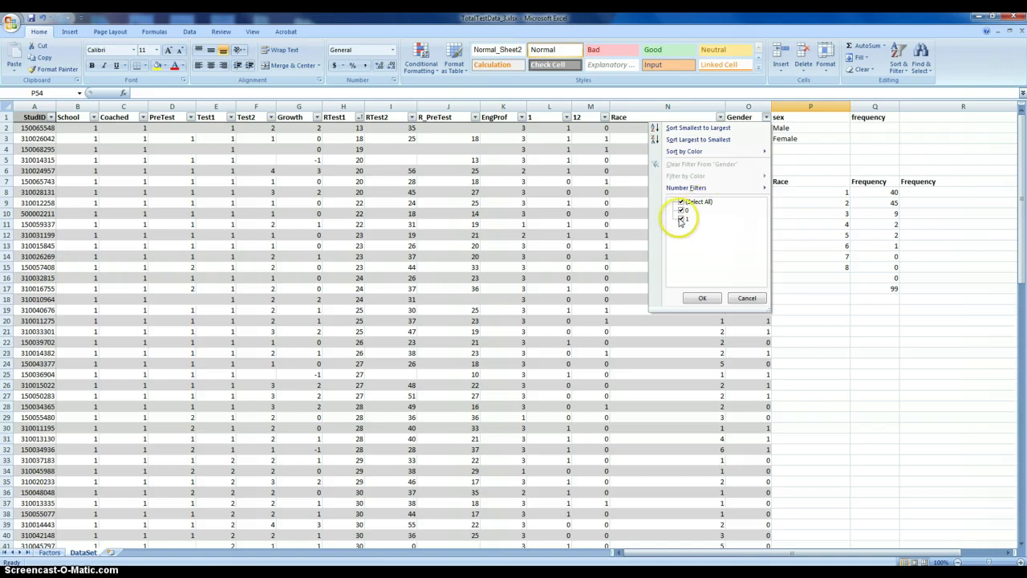
click(681, 219)
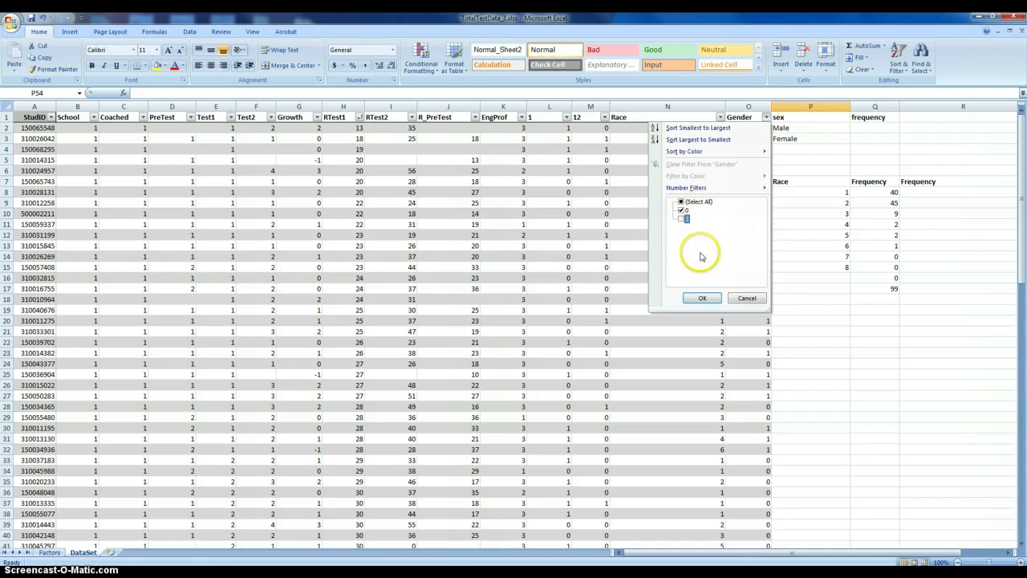
click(702, 298)
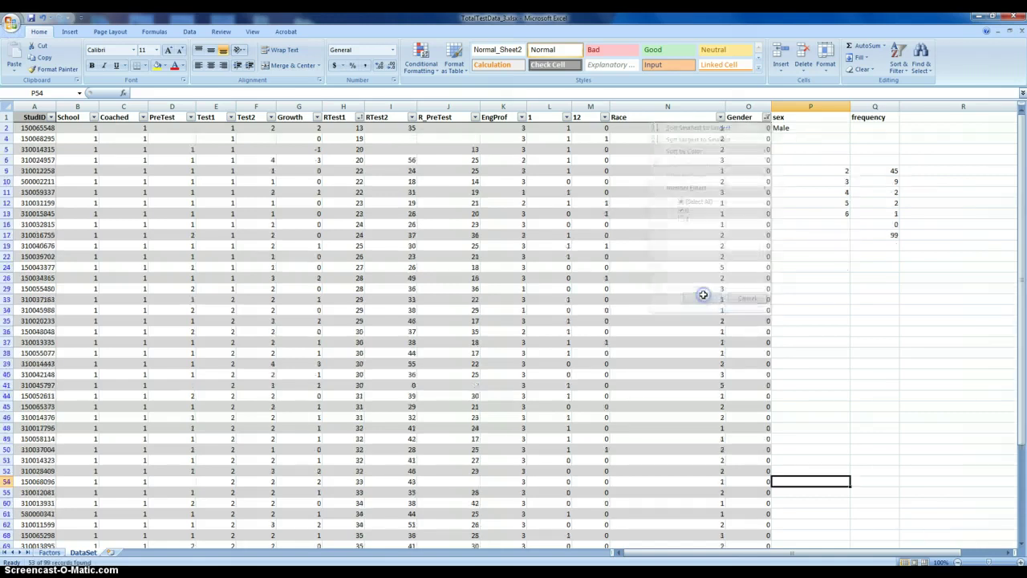
click(856, 213)
scroll(798, 248, down, 7)
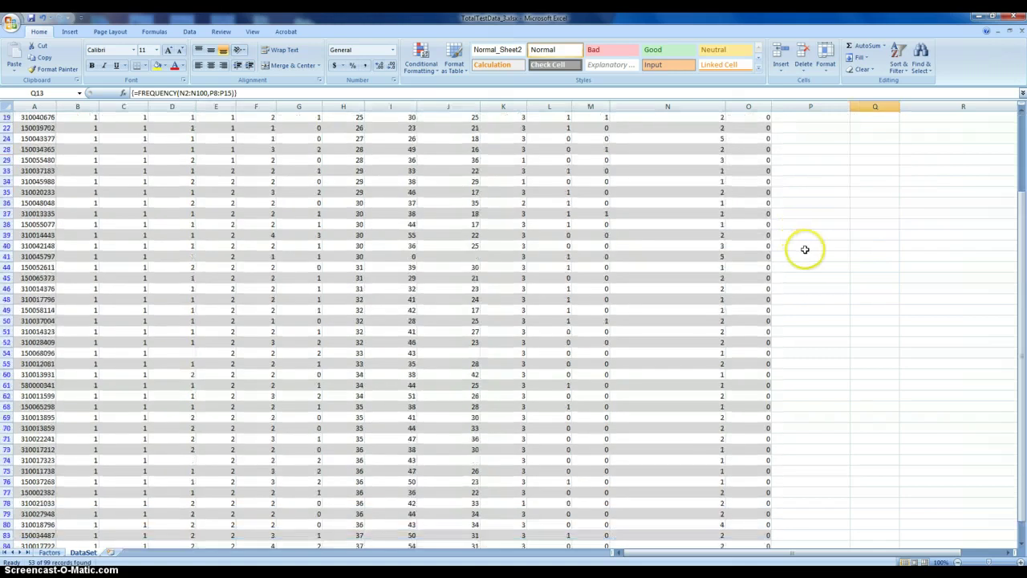
scroll(805, 249, down, 1)
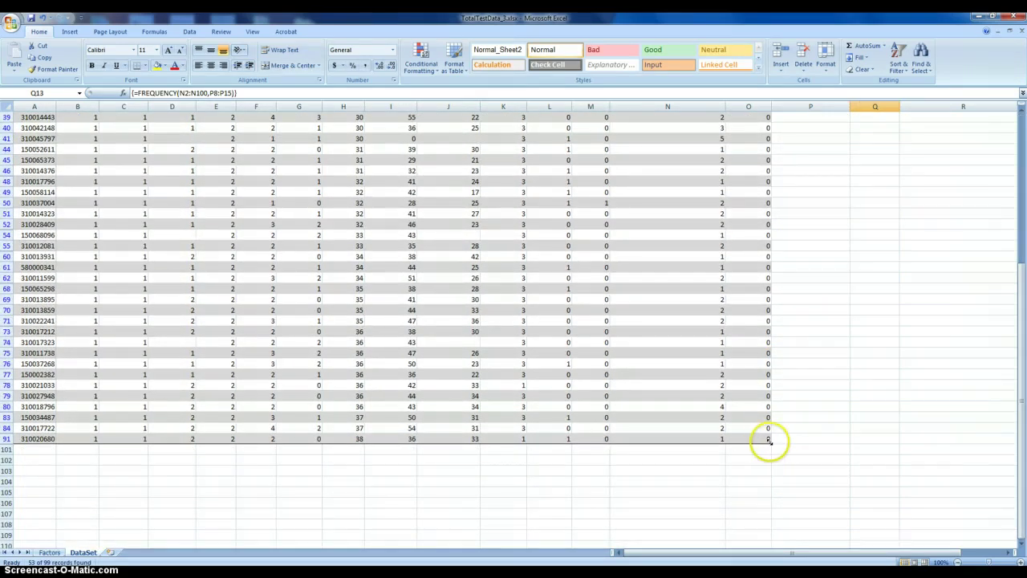
scroll(805, 406, up, 7)
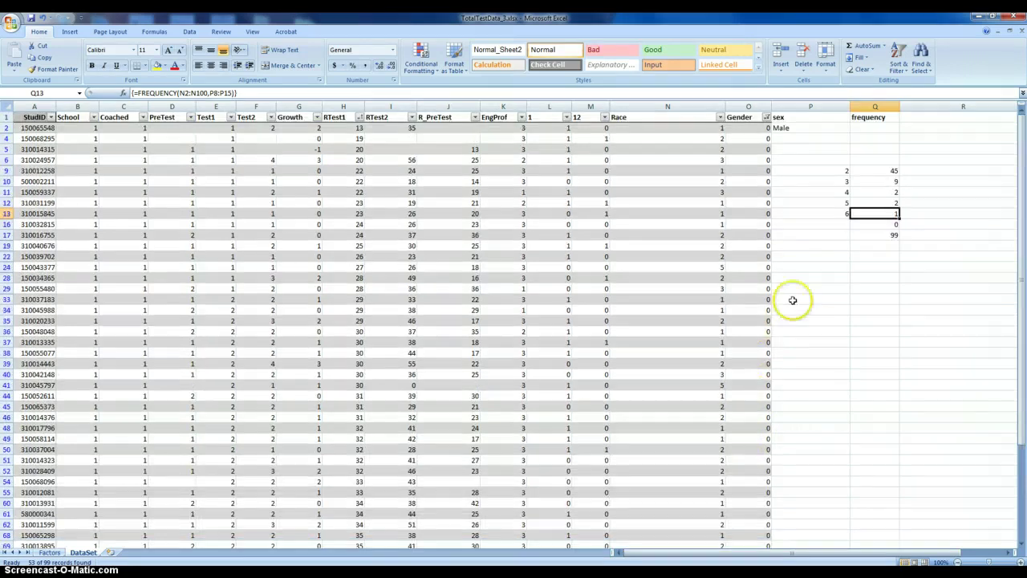
scroll(781, 293, down, 7)
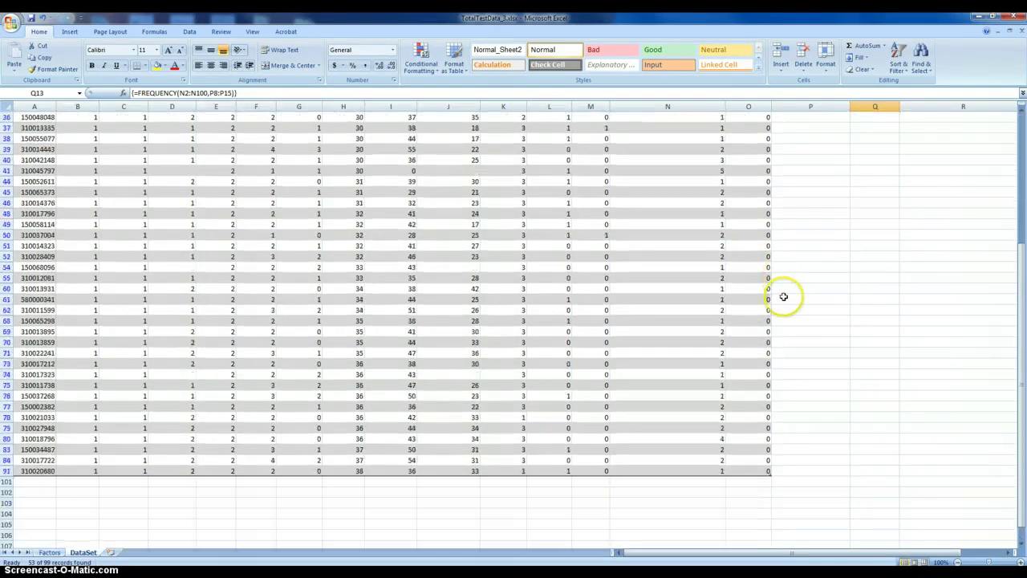
scroll(780, 297, up, 7)
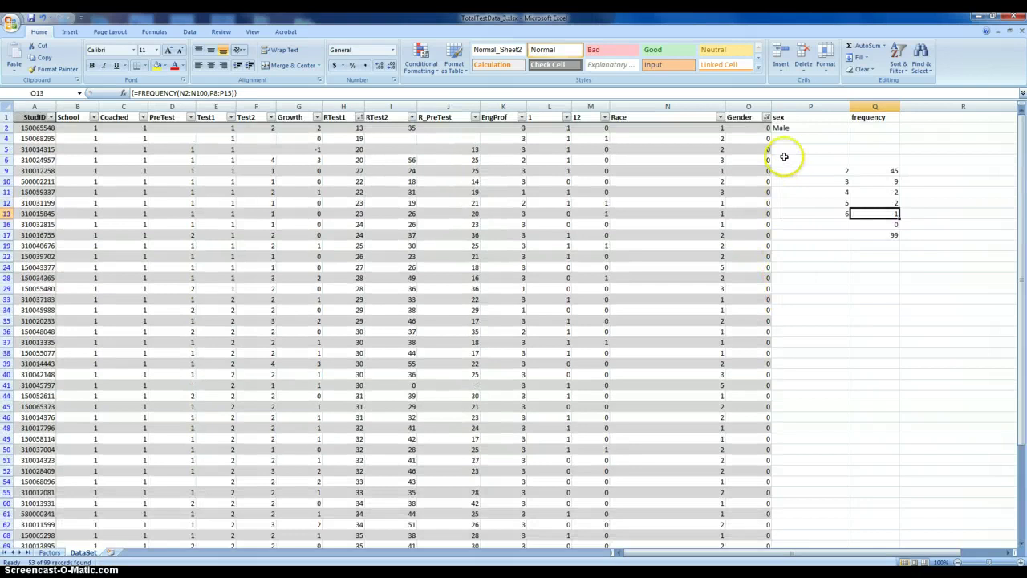
Step: Include value 1 in the Gender filter again so that all records are shown
click(766, 117)
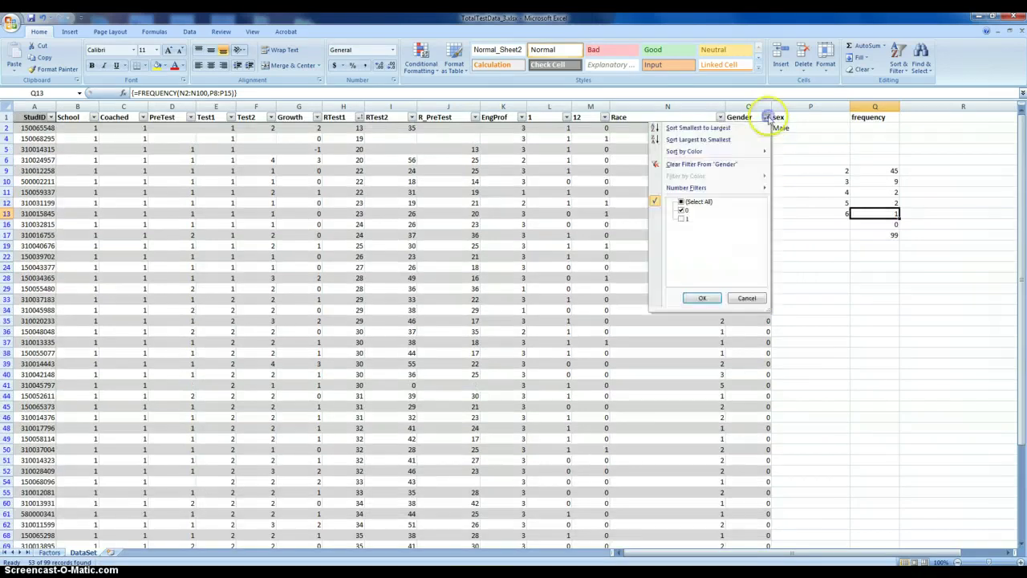
click(681, 218)
click(698, 298)
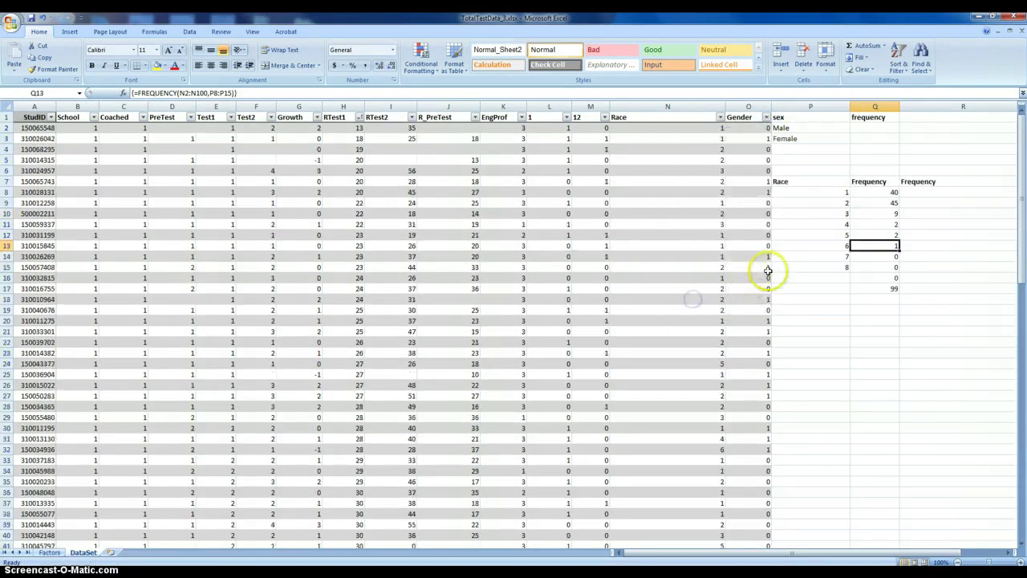
click(784, 266)
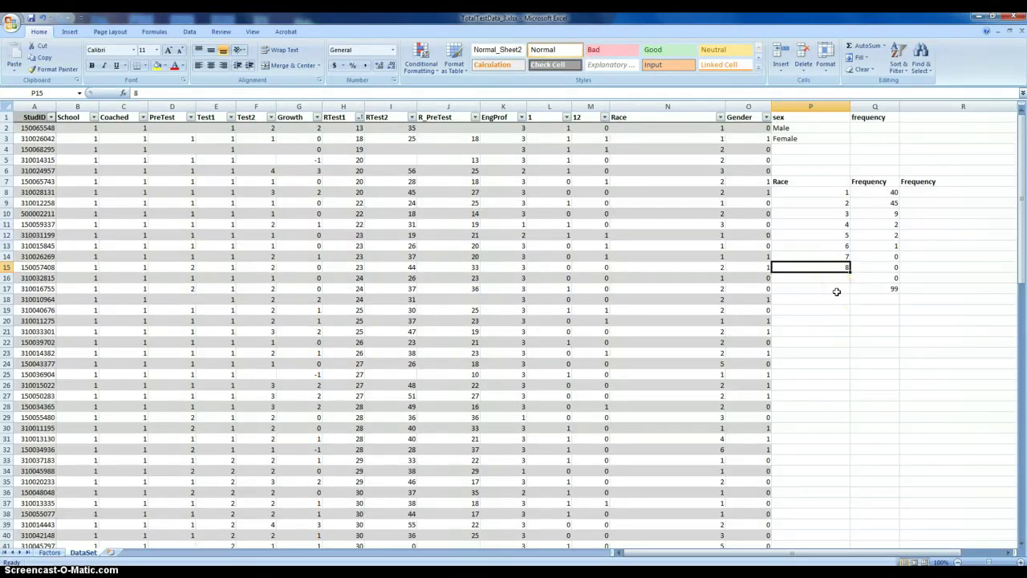
Step: Look through the race codes 1 to 8 in column P and the Frequency heading beside them
click(812, 193)
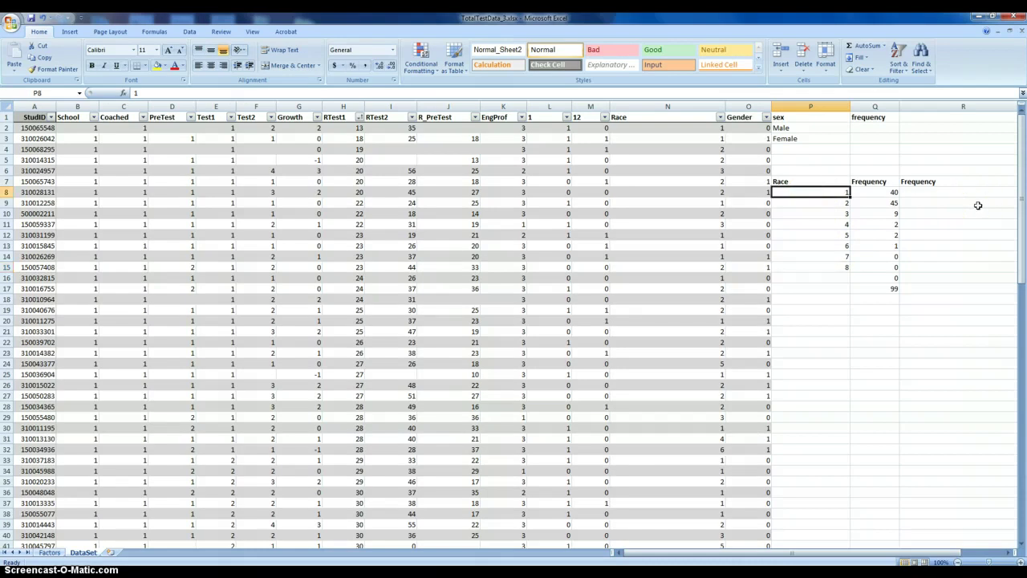
key(Down)
key(Down)
key(Down)
key(Down)
key(Down)
key(Down)
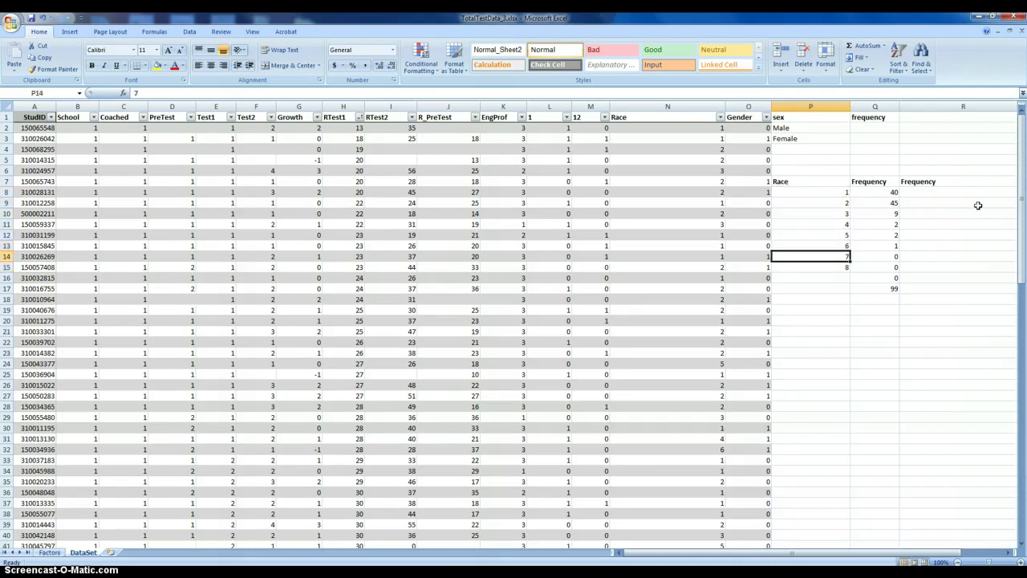
key(Down)
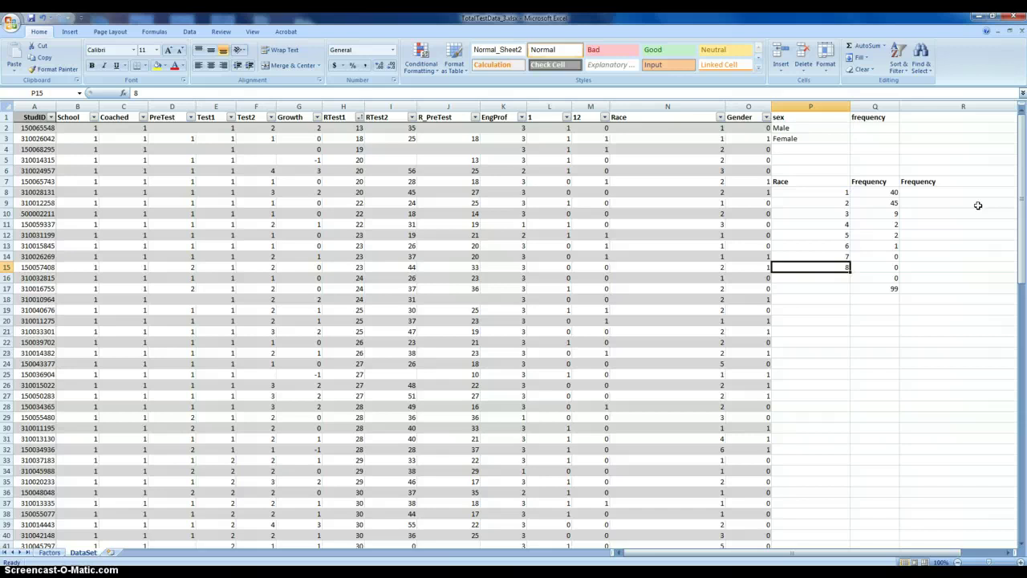
key(Up)
key(Up)
key(Up)
key(Up)
key(Up)
key(Up)
key(Up)
key(Up)
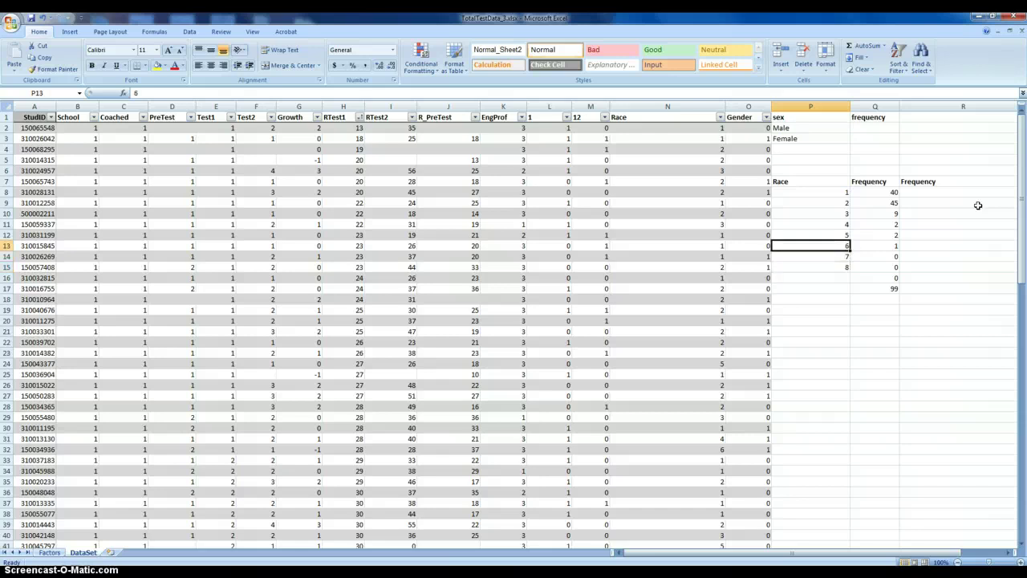
key(Right)
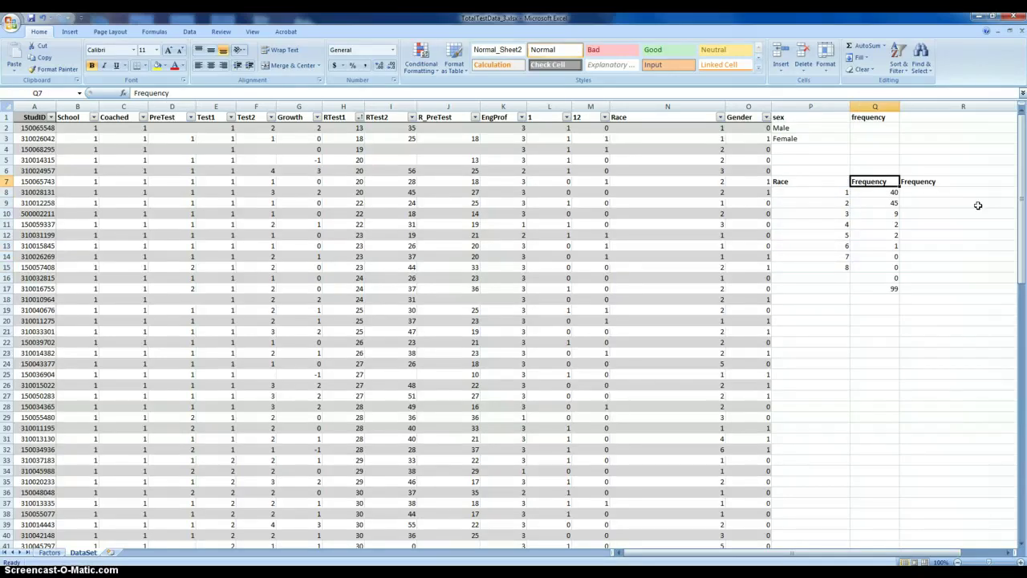
Step: Review the Male and Female labels under sex and the race codes in P8:P15 that serve as frequency categories
click(931, 194)
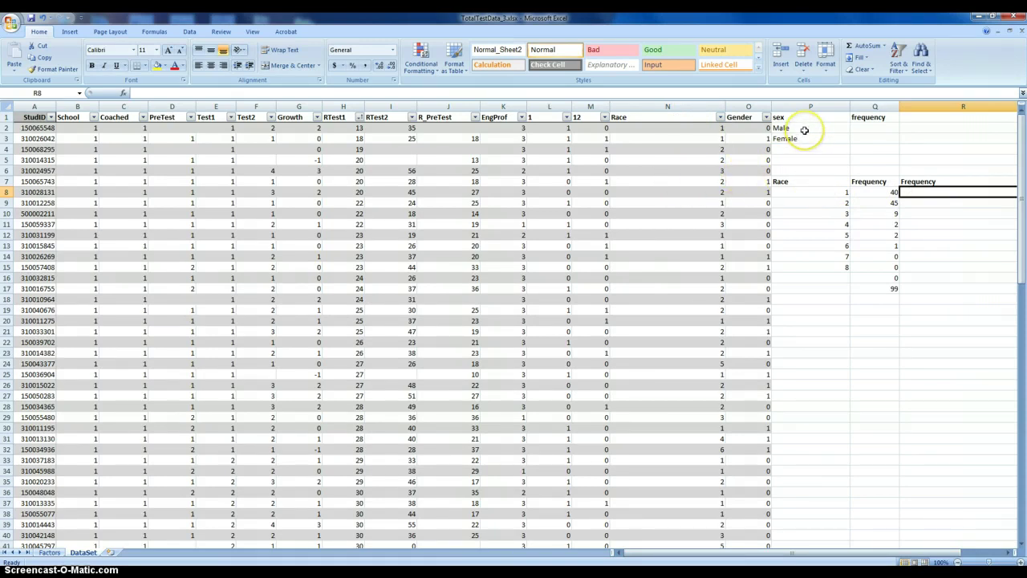
drag(804, 130, 804, 138)
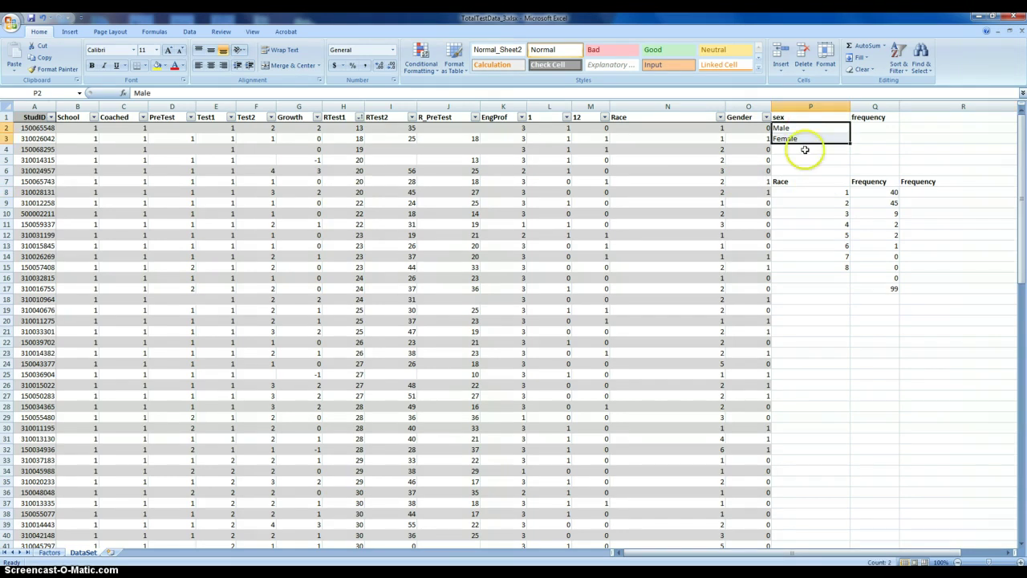
click(801, 184)
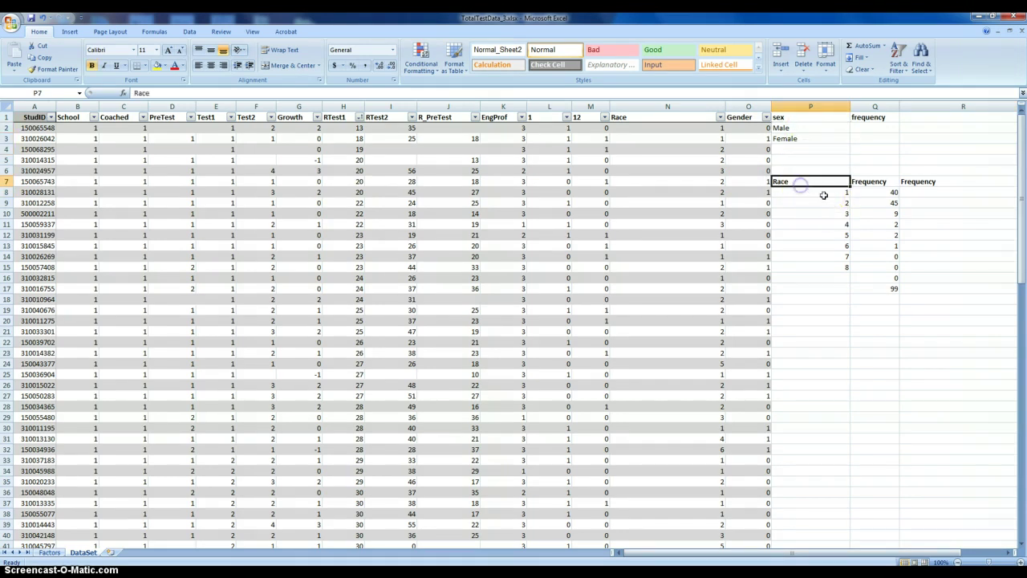
drag(823, 194, 816, 261)
click(807, 288)
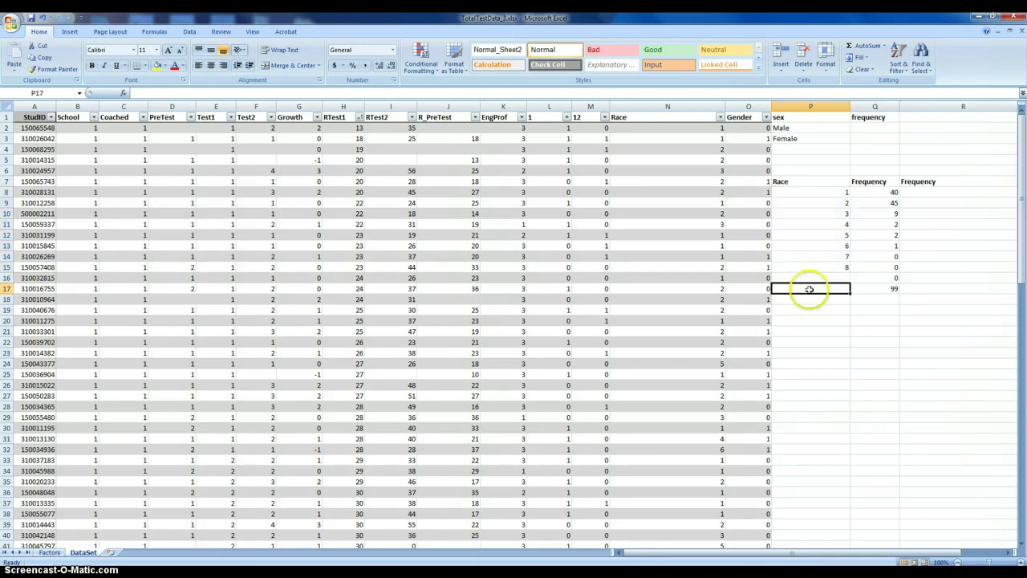
drag(823, 196, 824, 265)
click(823, 287)
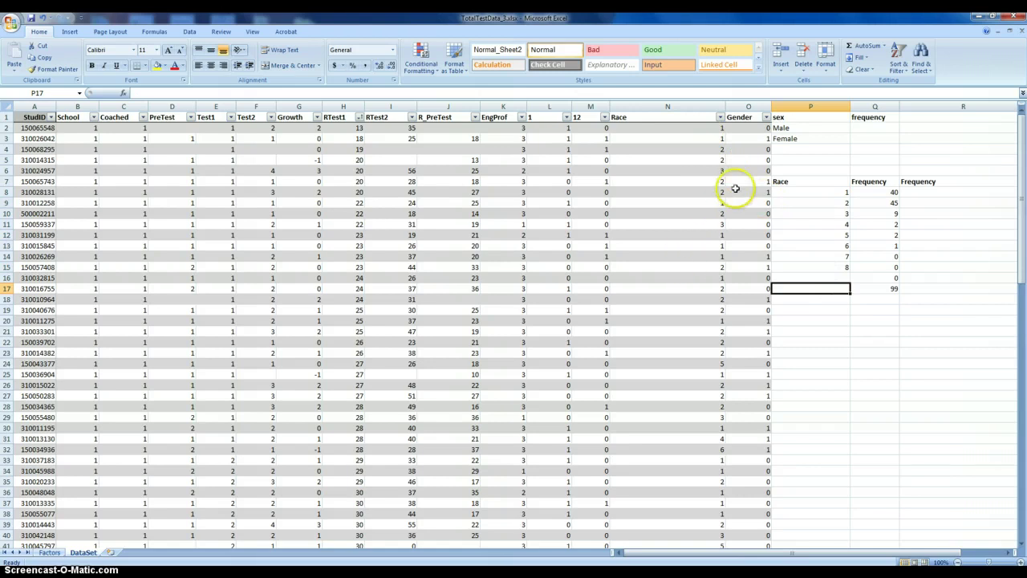
Step: Insert the FREQUENCY function for the empty cells R8:R16 under the second Frequency heading
click(918, 193)
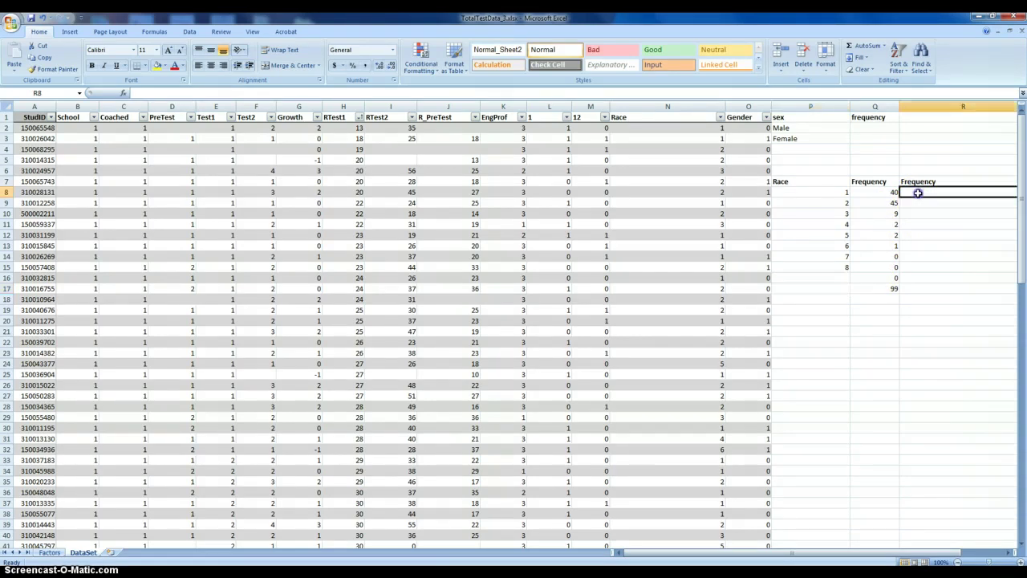
drag(918, 195, 925, 274)
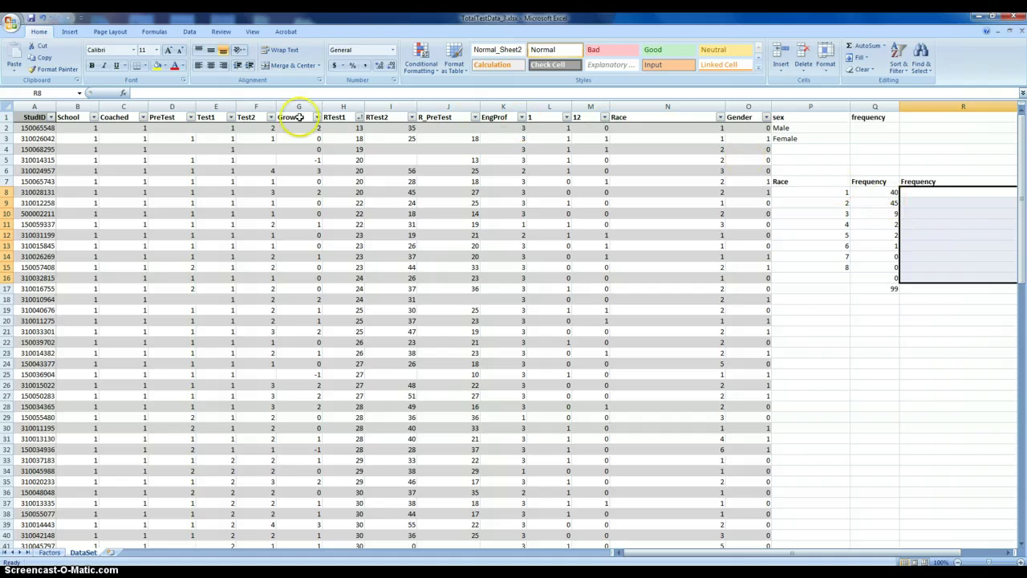
click(136, 93)
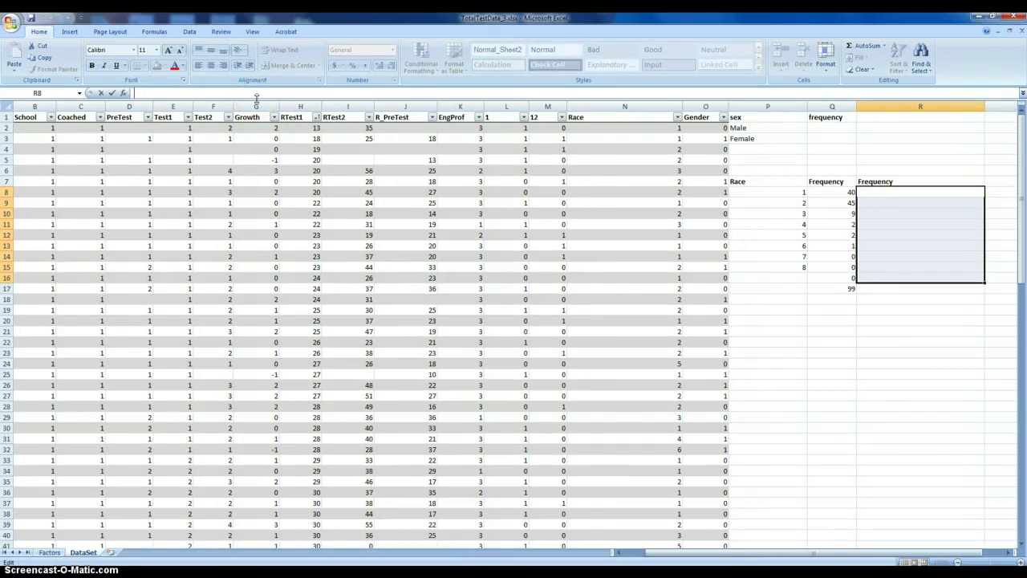
text(=)
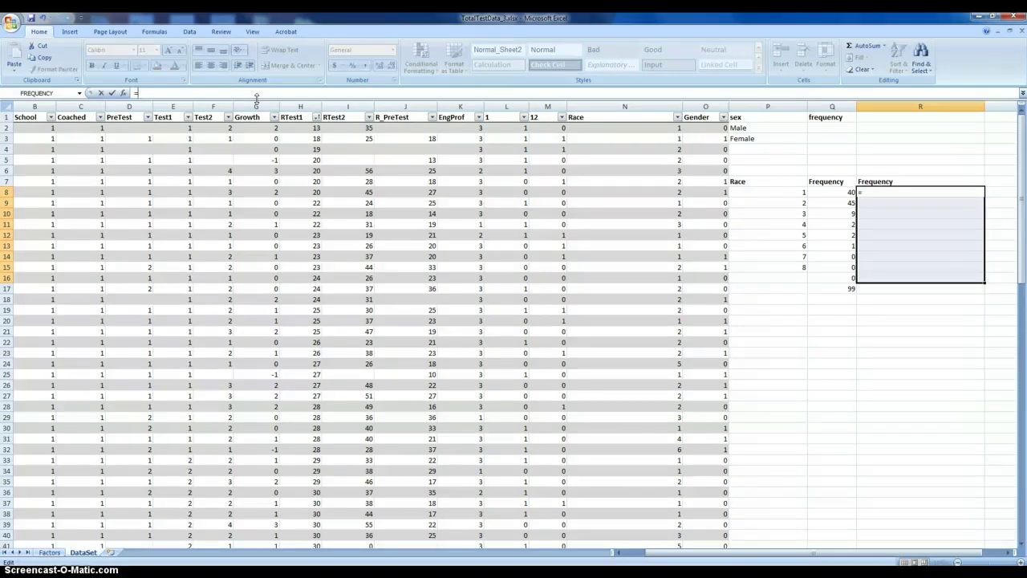
click(77, 94)
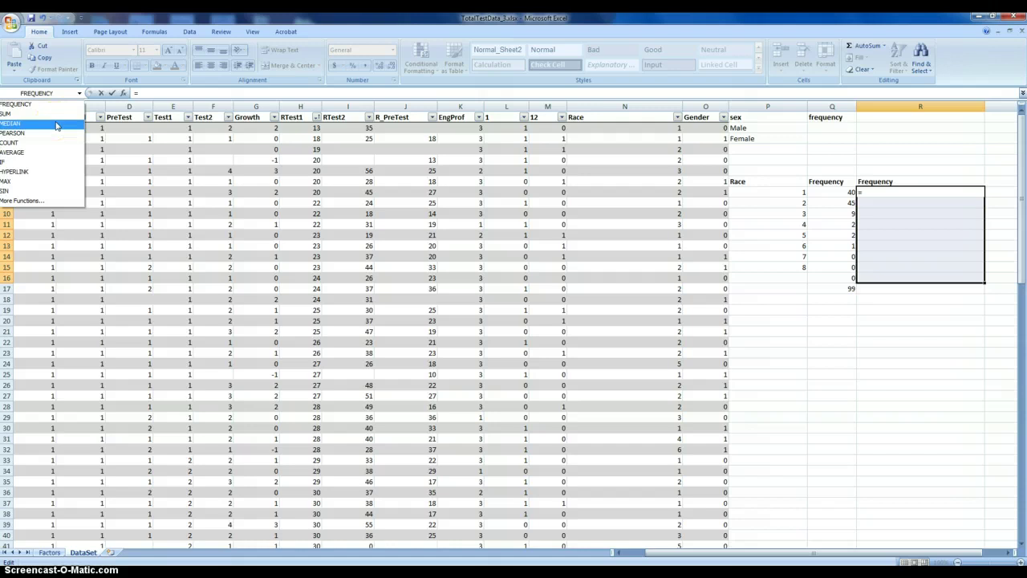
drag(56, 125, 63, 105)
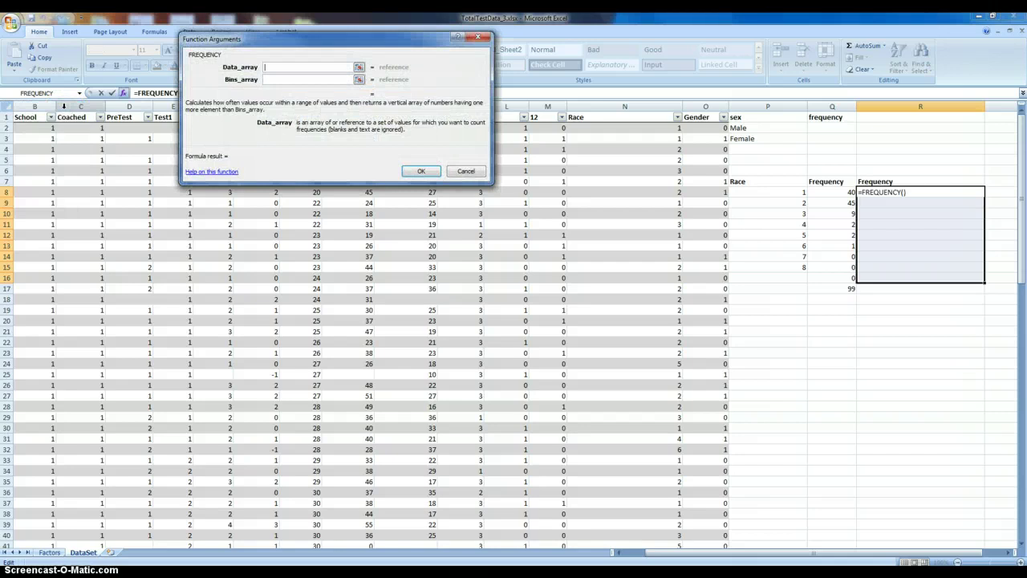
Step: Set the FREQUENCY function's data array to the Race values in N2:N100
click(308, 105)
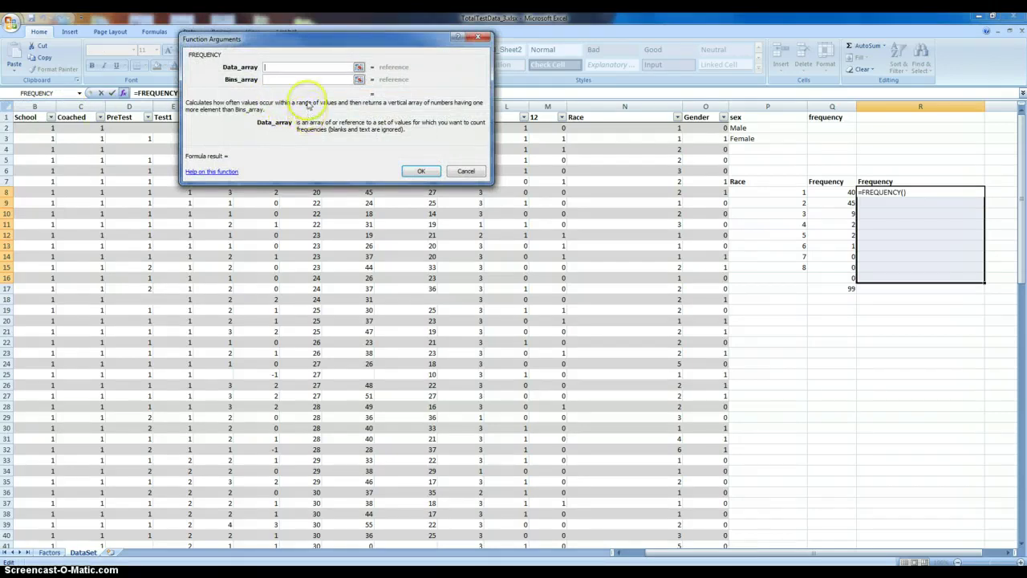
click(266, 67)
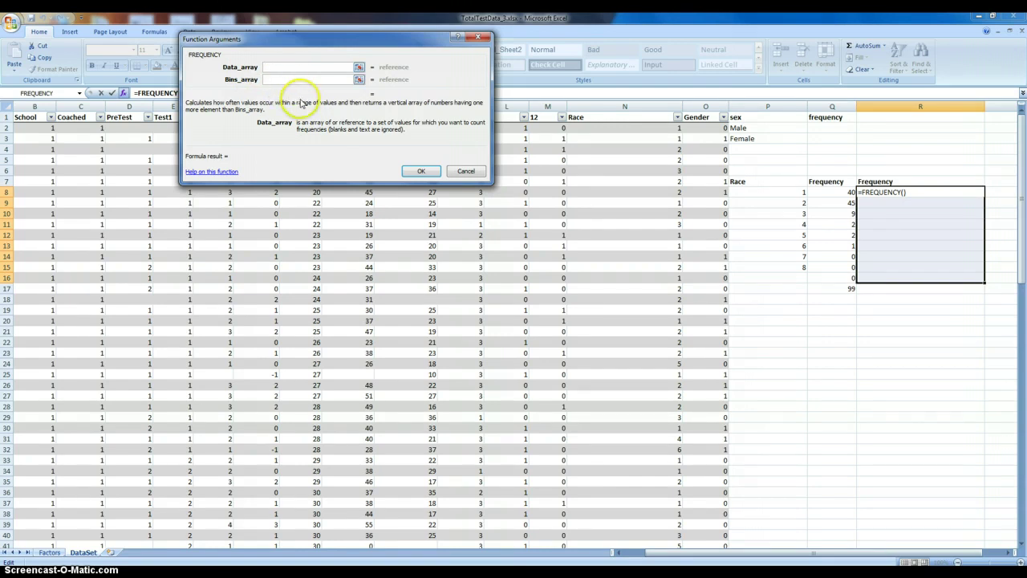
click(358, 67)
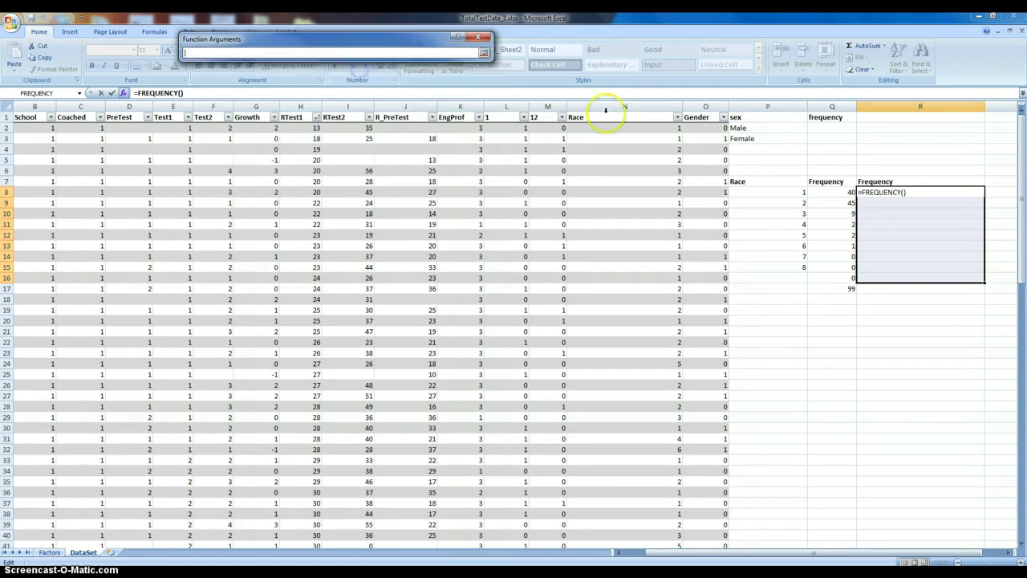
drag(623, 128, 641, 528)
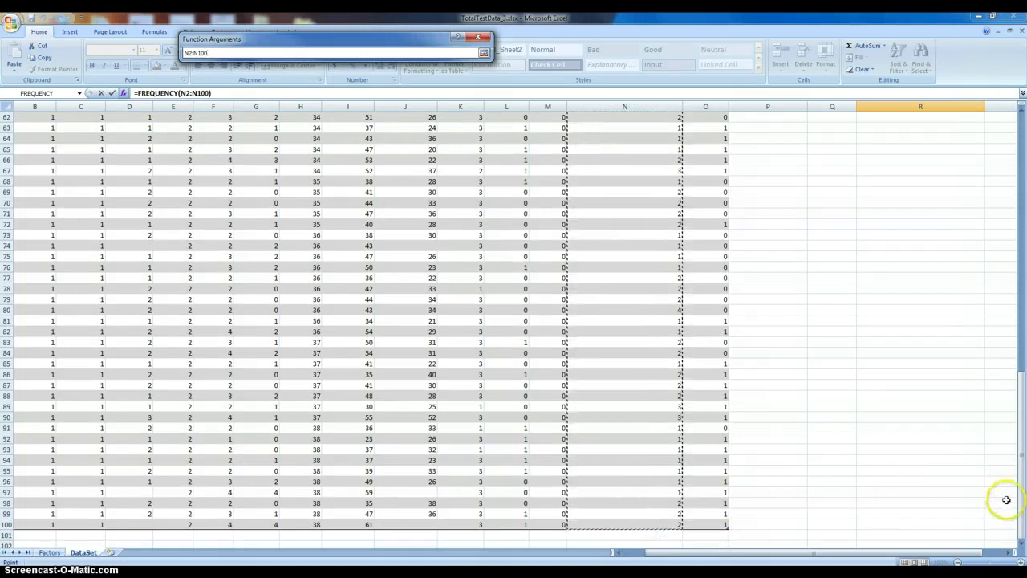
drag(1022, 506, 1022, 116)
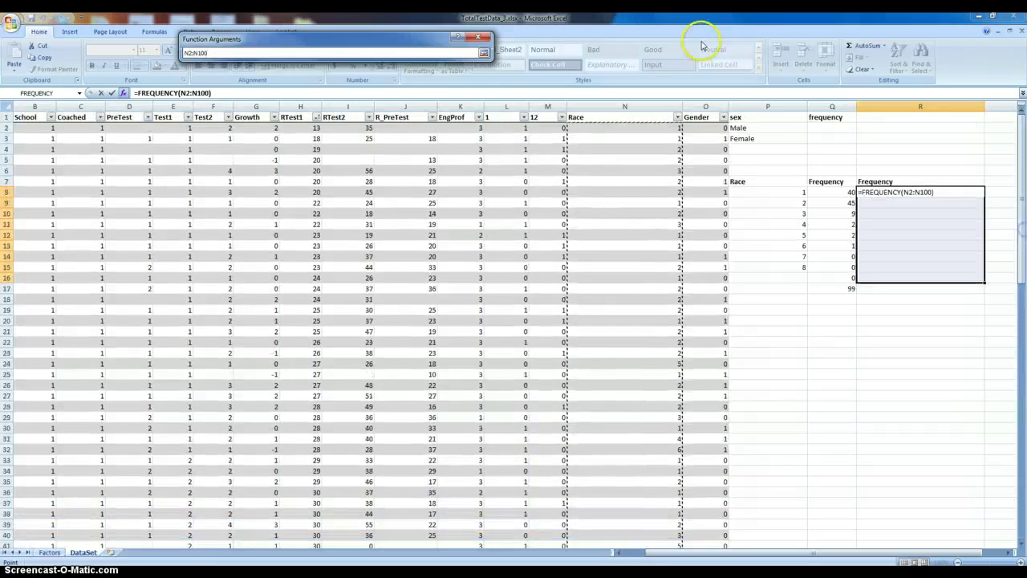
click(484, 53)
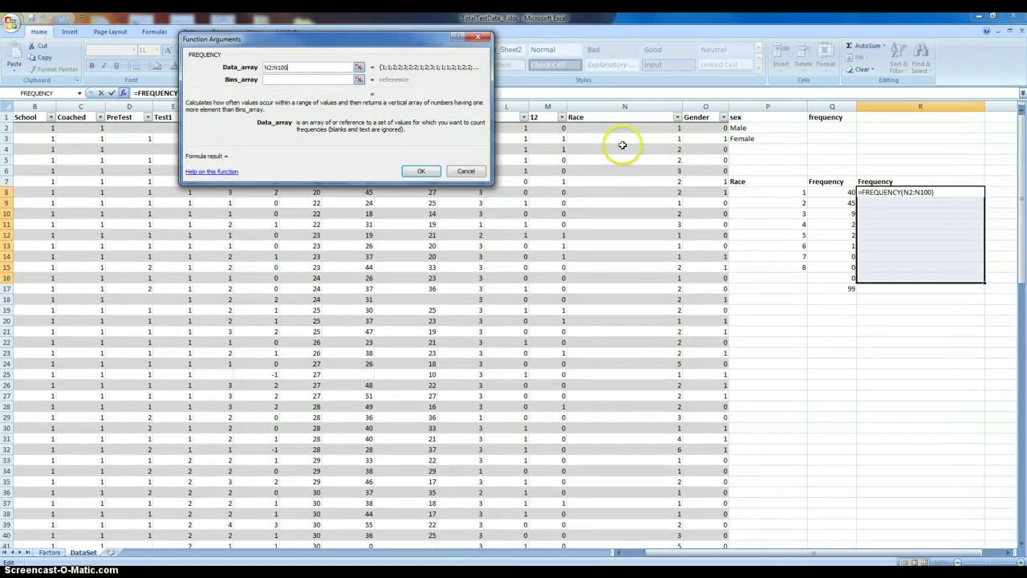
Step: Set the bins array to the race codes P8:P15 and enter the function as an array formula across R8:R16
click(359, 81)
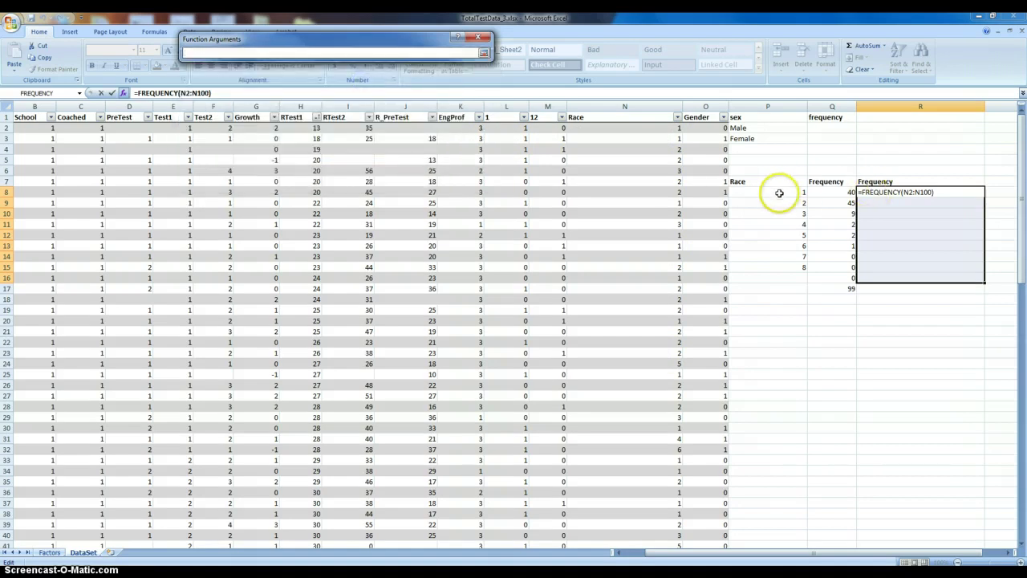
drag(779, 192, 783, 261)
click(483, 53)
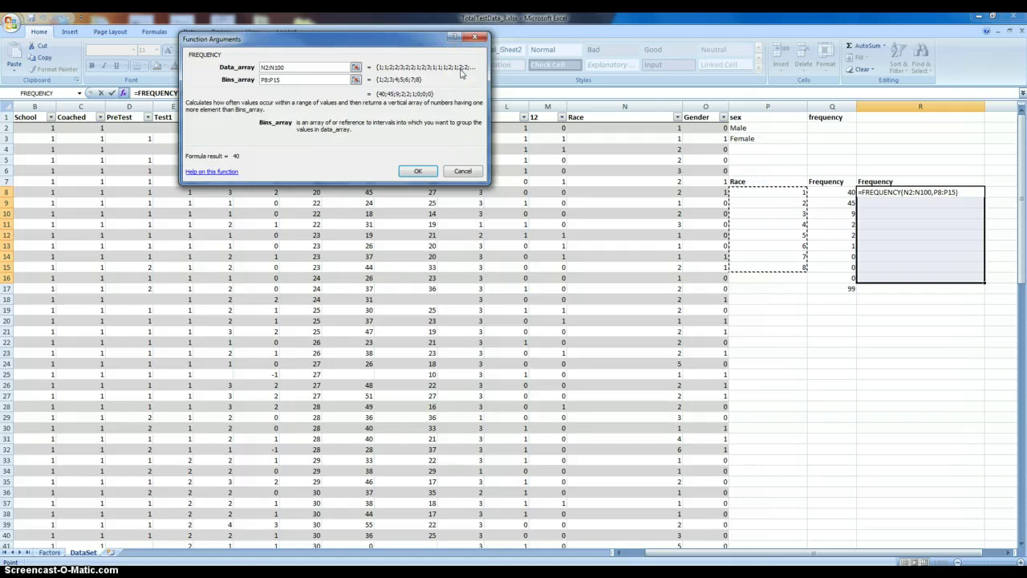
click(504, 61)
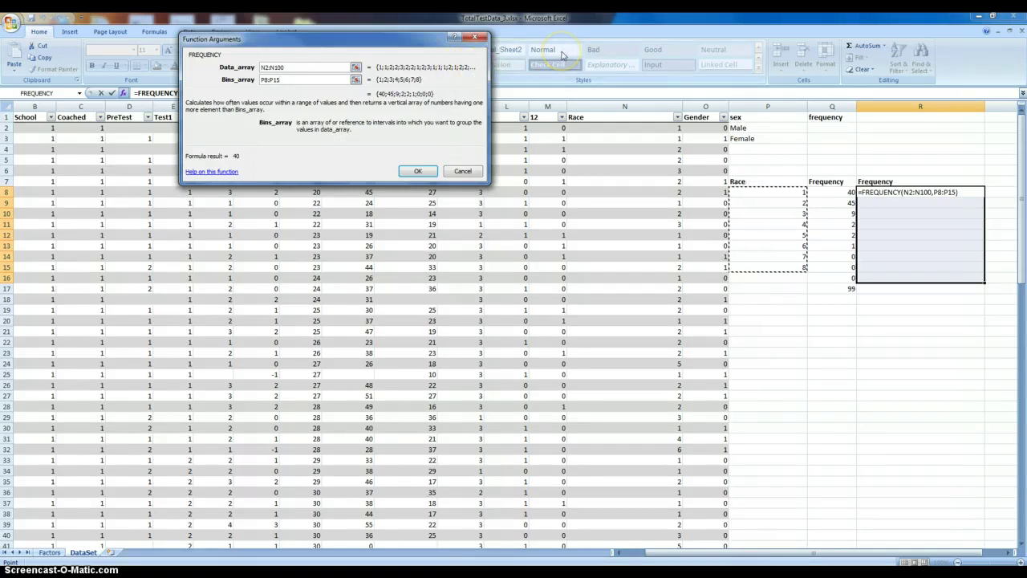
click(470, 122)
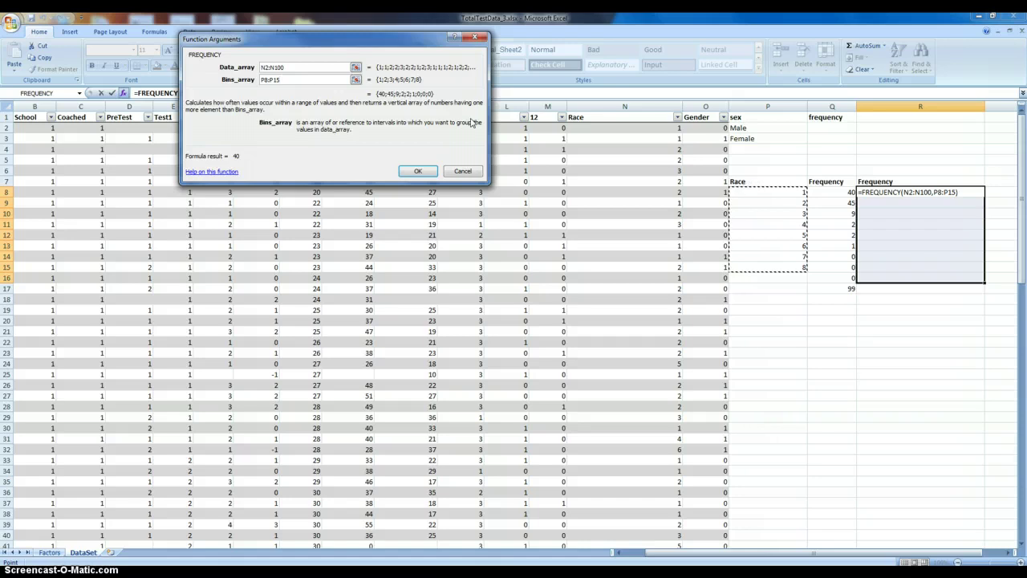
ctrl+shift+click(418, 172)
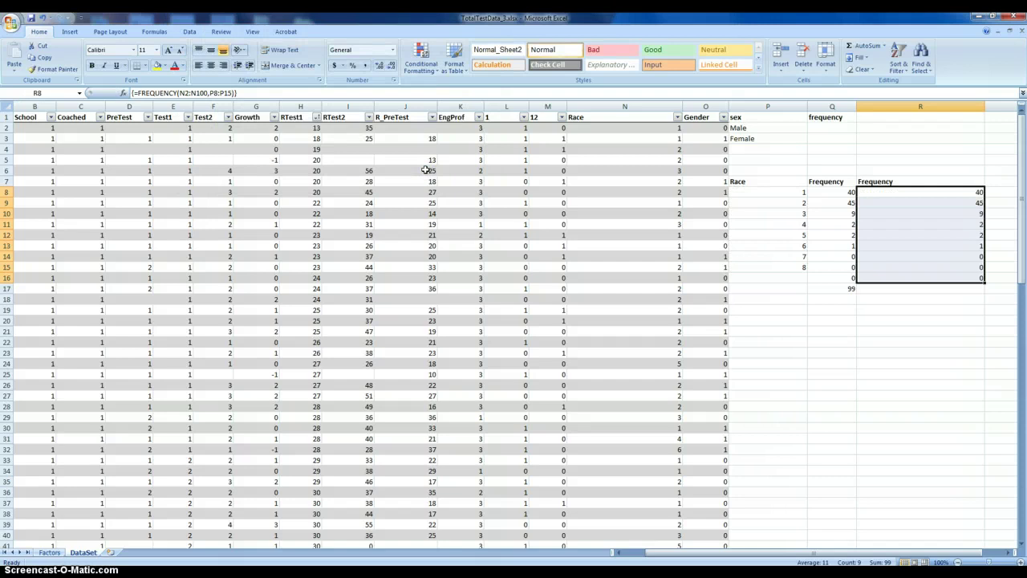
Step: Total the second race Frequency column in R17 with the SUM function over R8:R15
click(1003, 200)
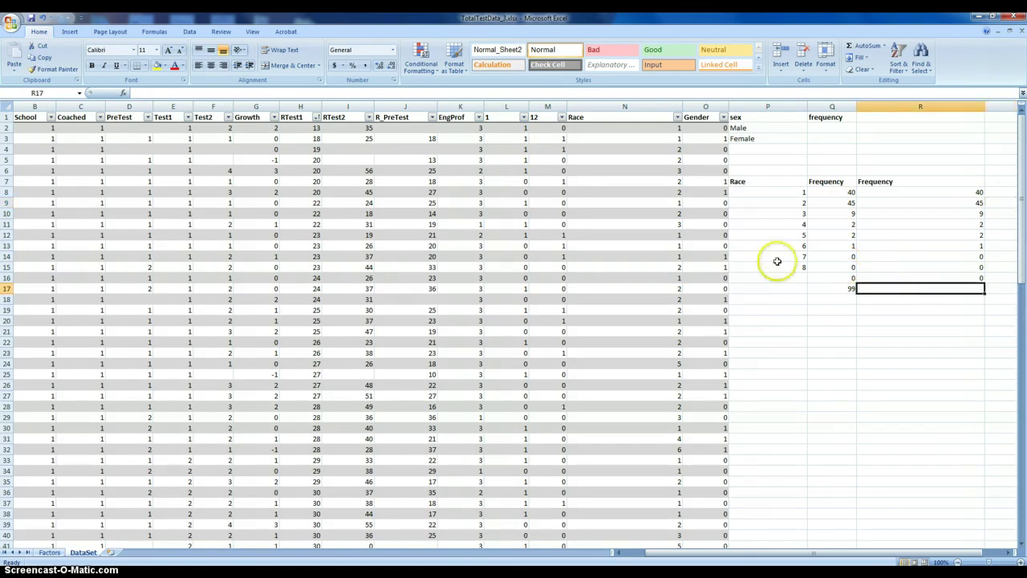
click(188, 93)
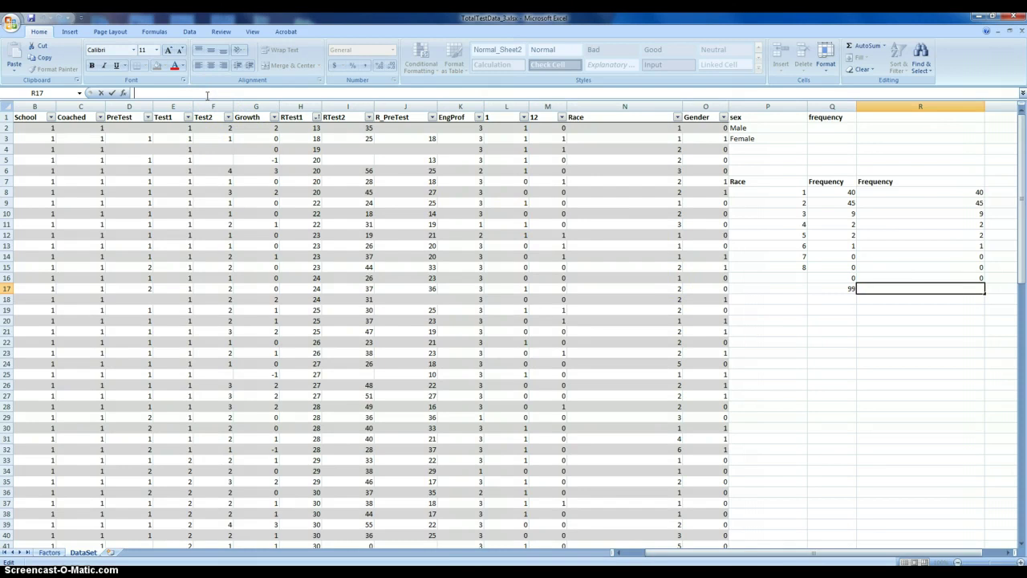
text(=)
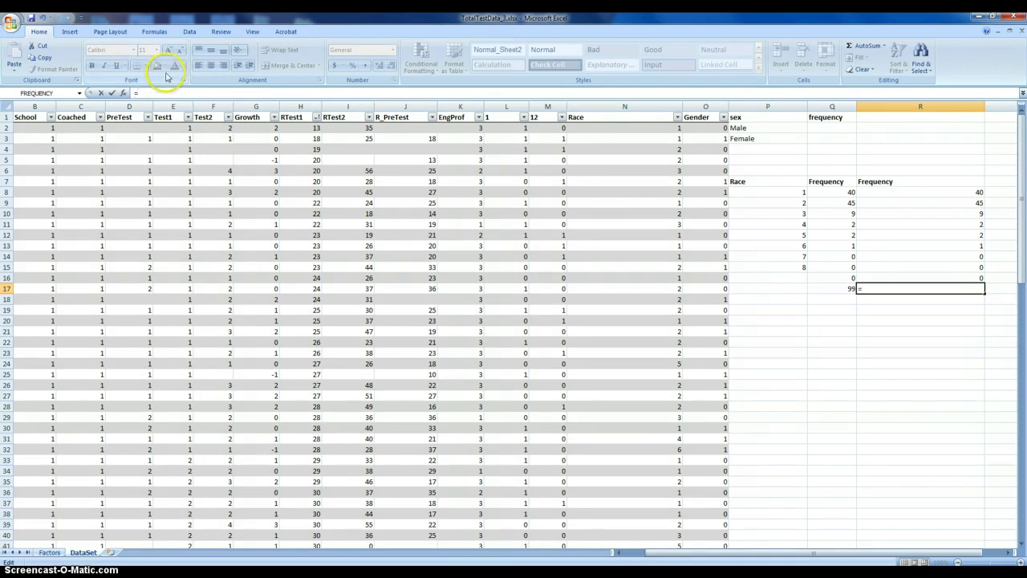
click(80, 93)
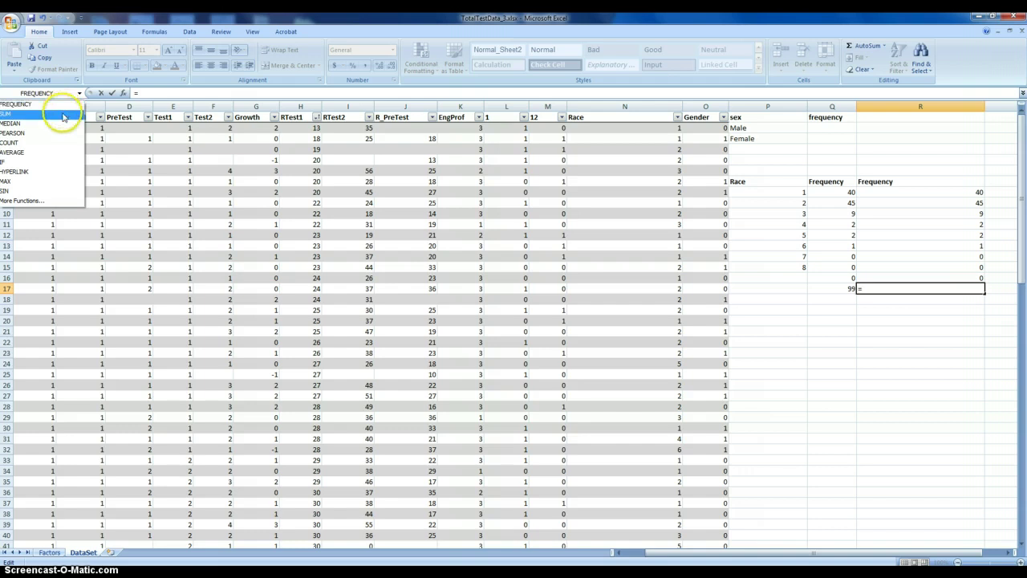
click(62, 111)
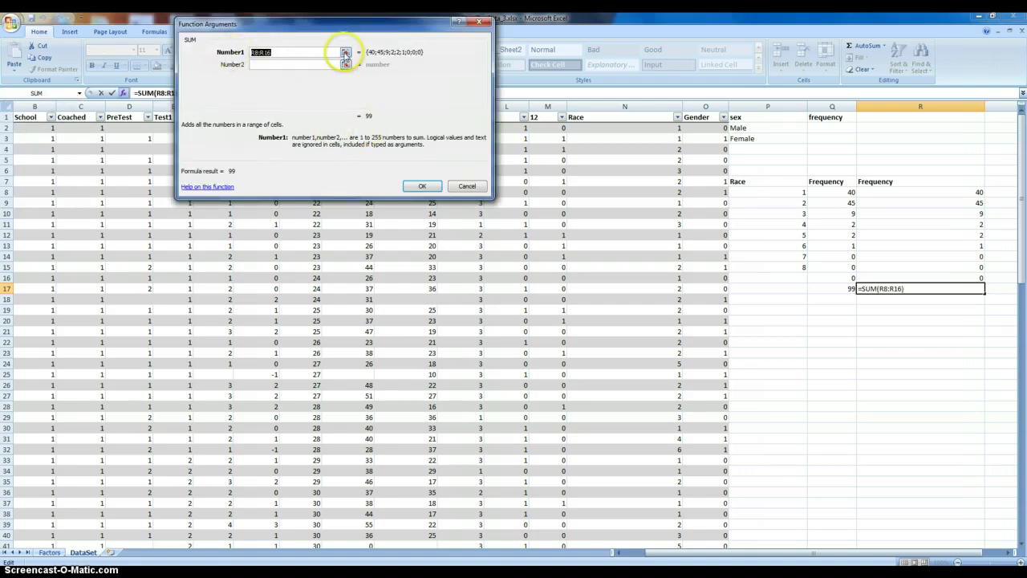
click(344, 52)
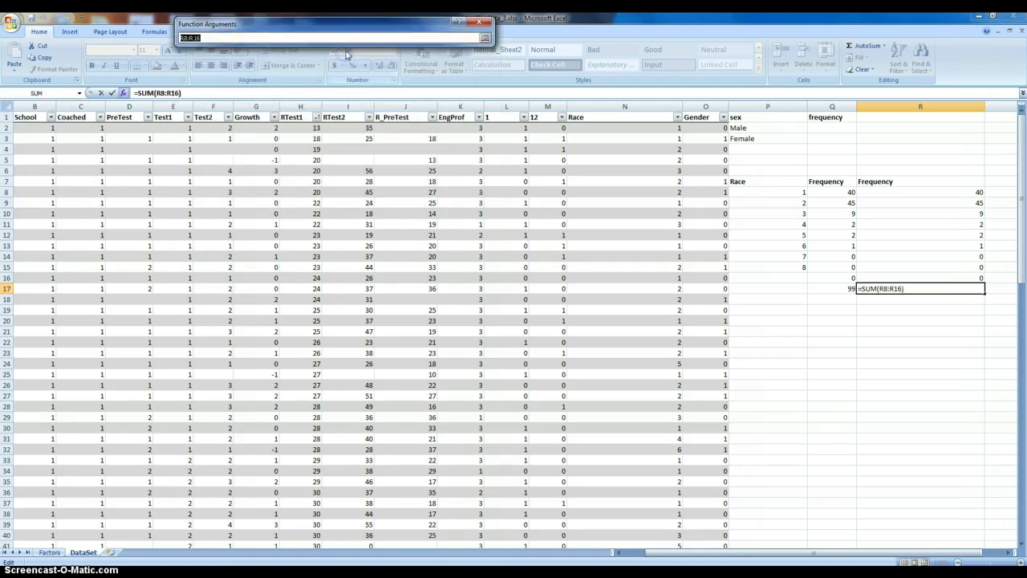
click(902, 192)
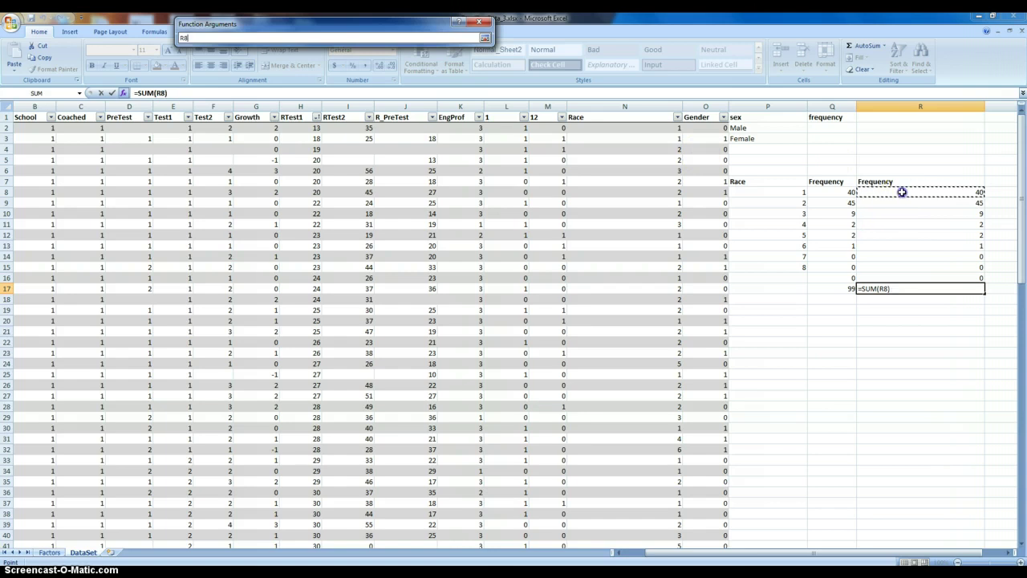
drag(901, 192, 913, 264)
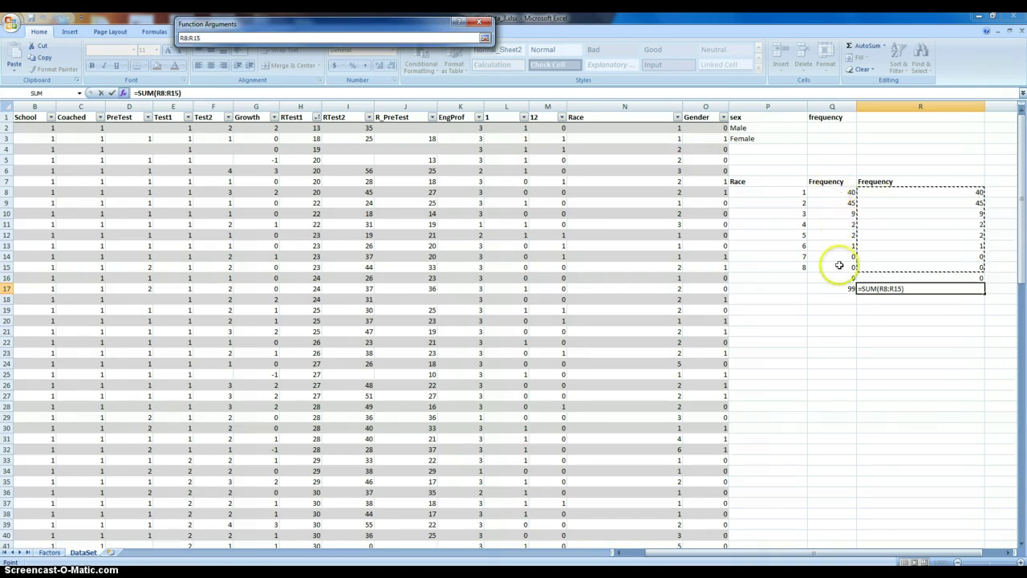
click(484, 37)
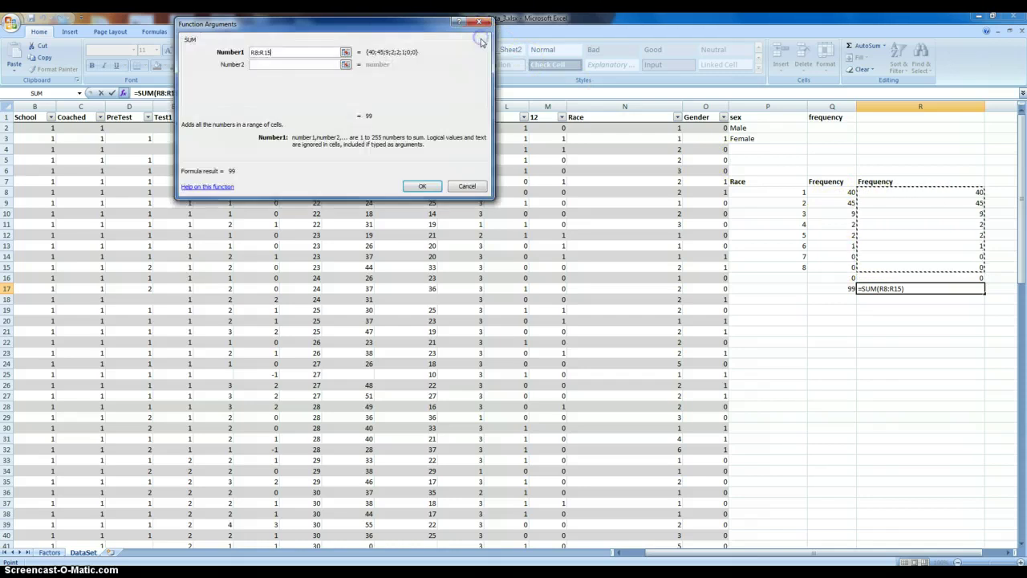
click(422, 186)
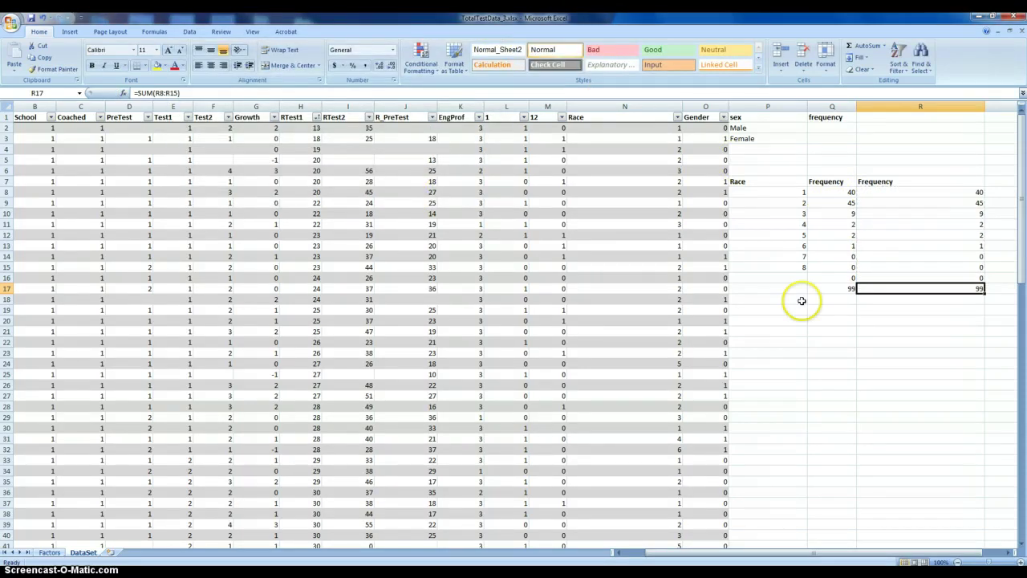
Step: Check the total in R17 against the last row of the data set and save the workbook
click(918, 299)
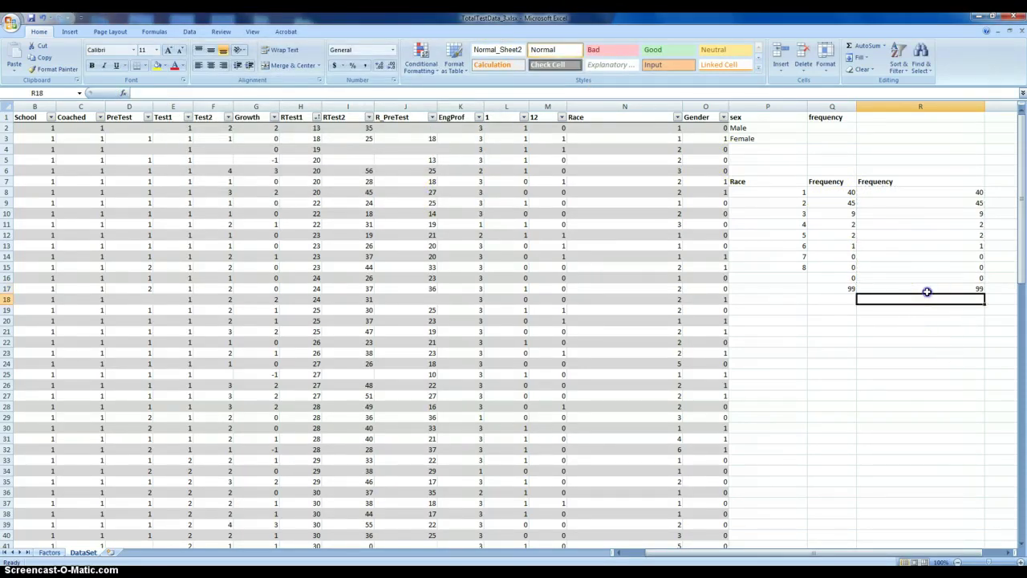
click(926, 290)
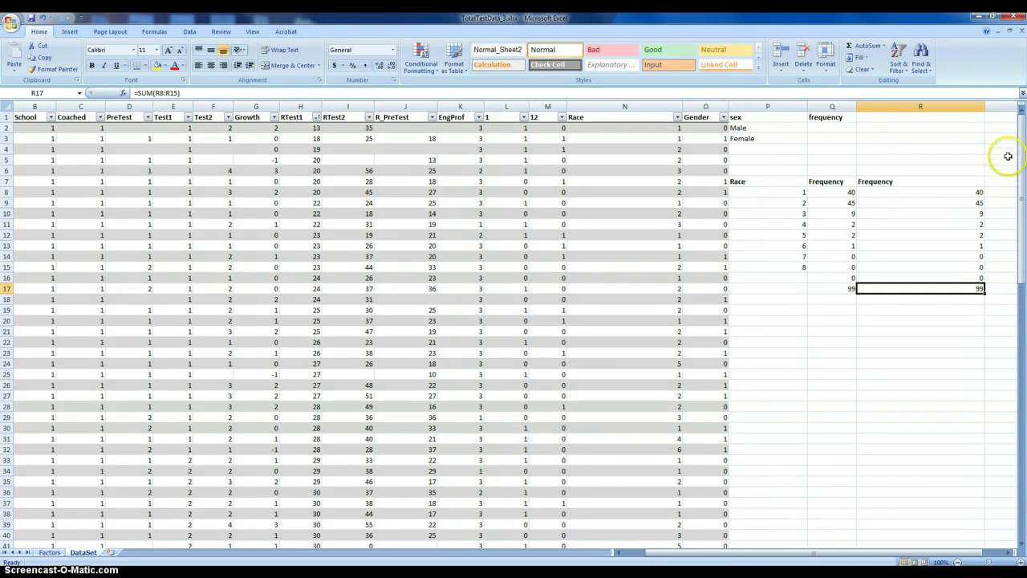
drag(1020, 157, 1021, 365)
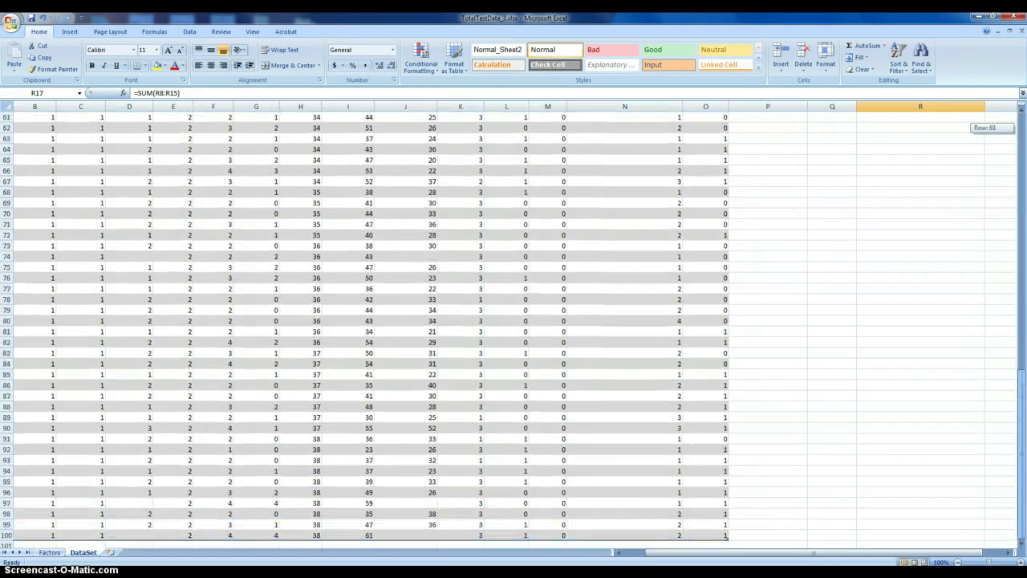
drag(1022, 414, 1021, 121)
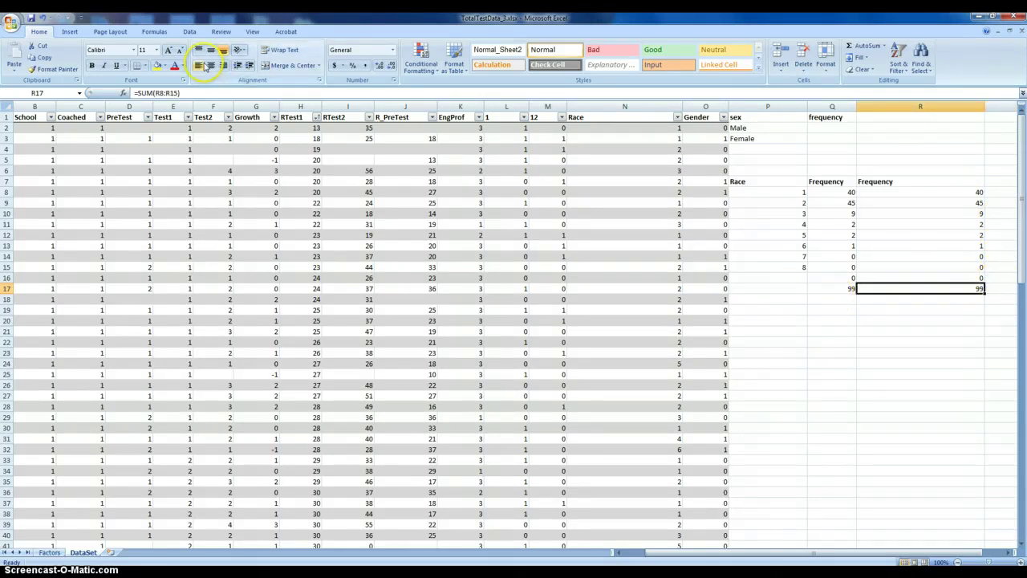
click(30, 17)
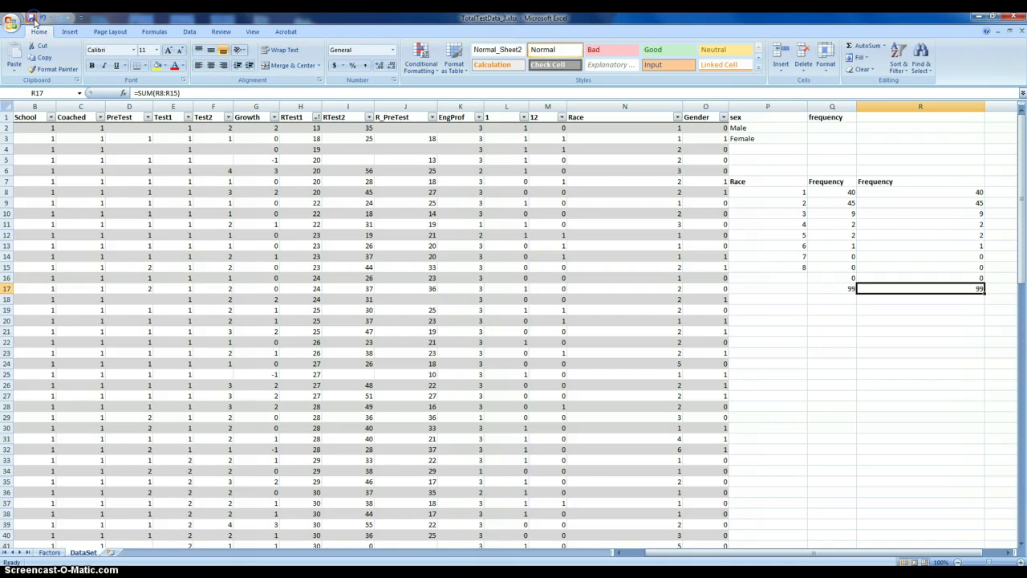
click(759, 327)
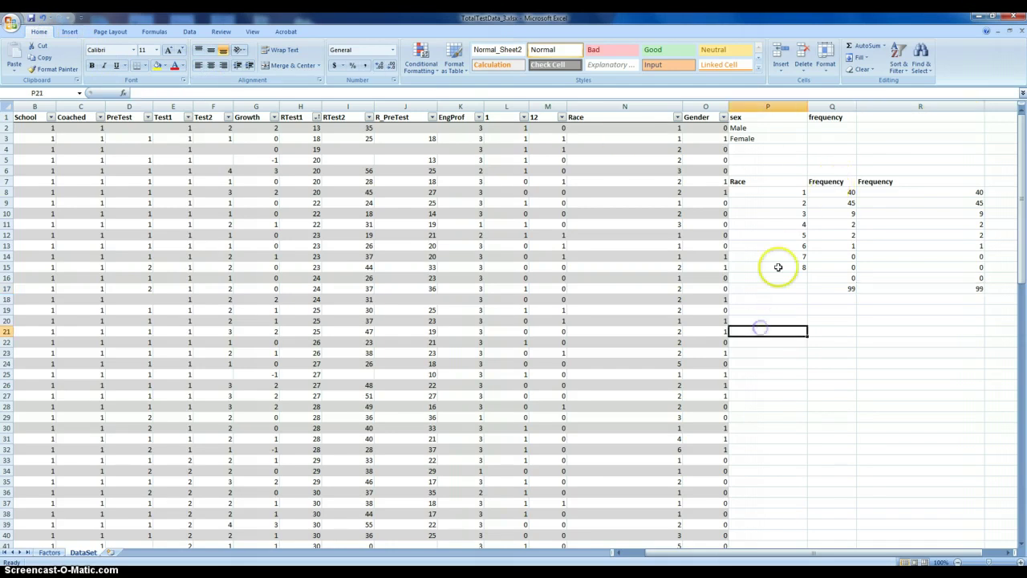
Step: Insert the FREQUENCY function for Q2:Q4 under the sex table's frequency heading, with the Gender values O2:O100 as data array
click(814, 130)
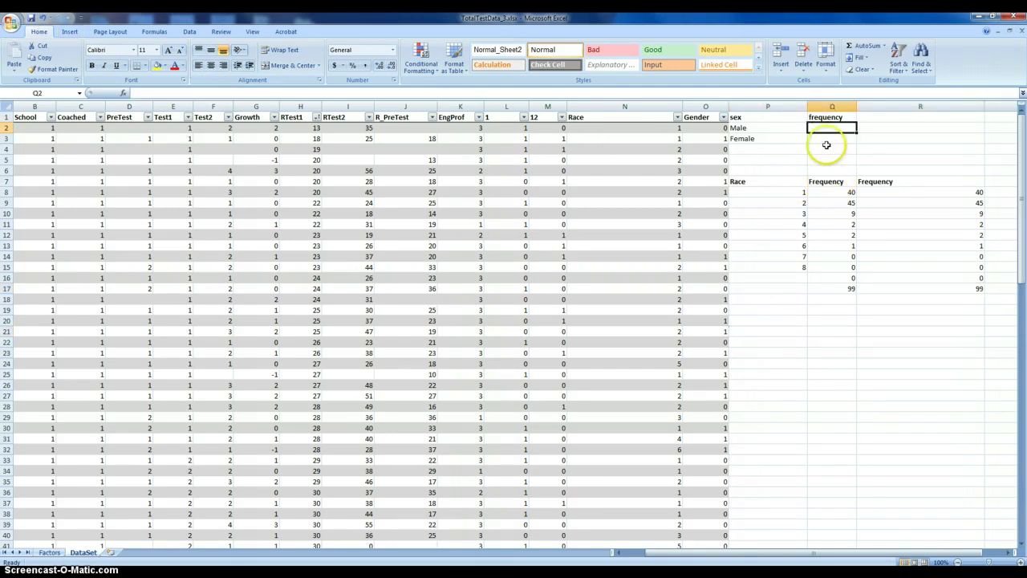
drag(824, 128, 820, 146)
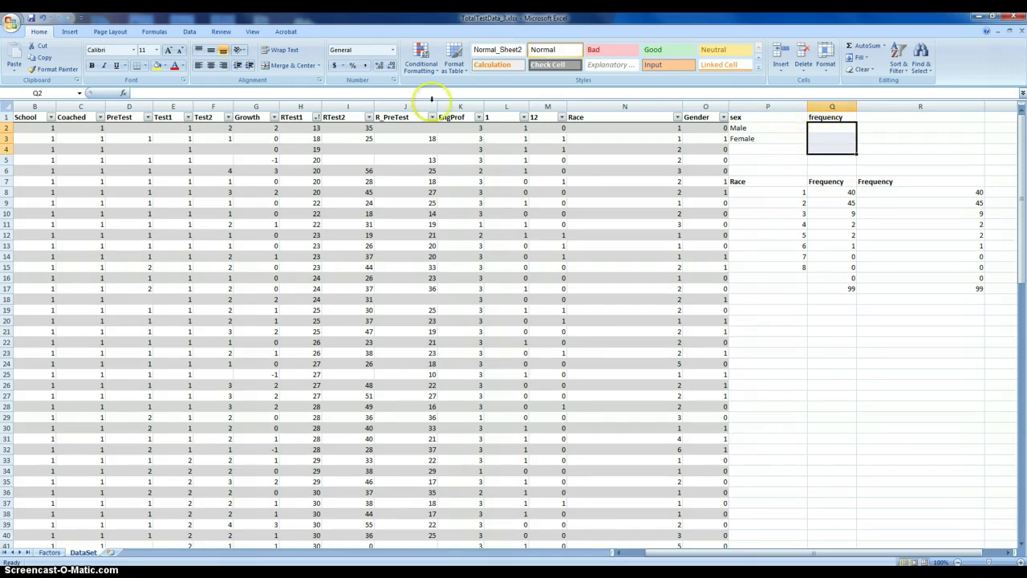
click(145, 93)
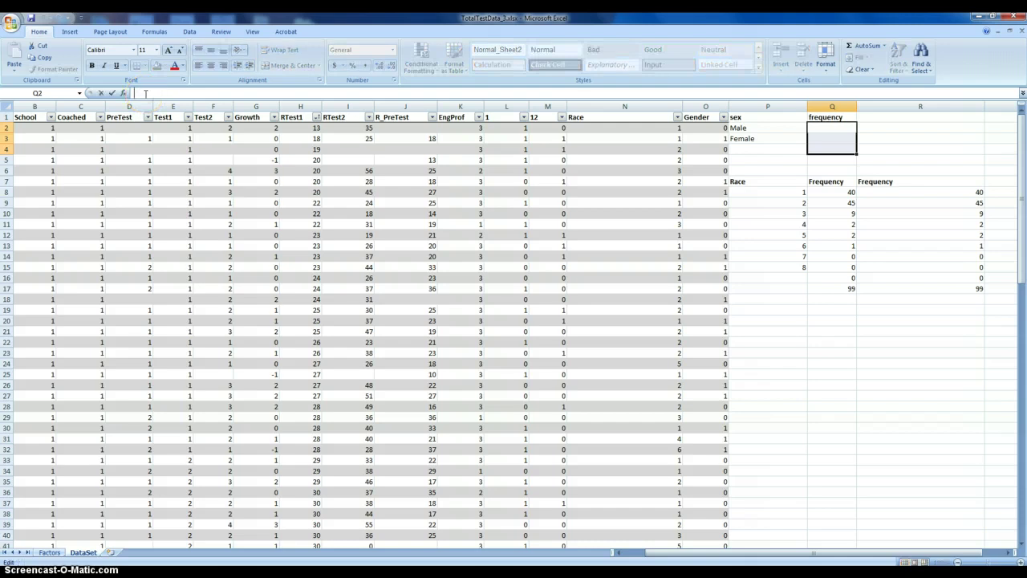
click(80, 93)
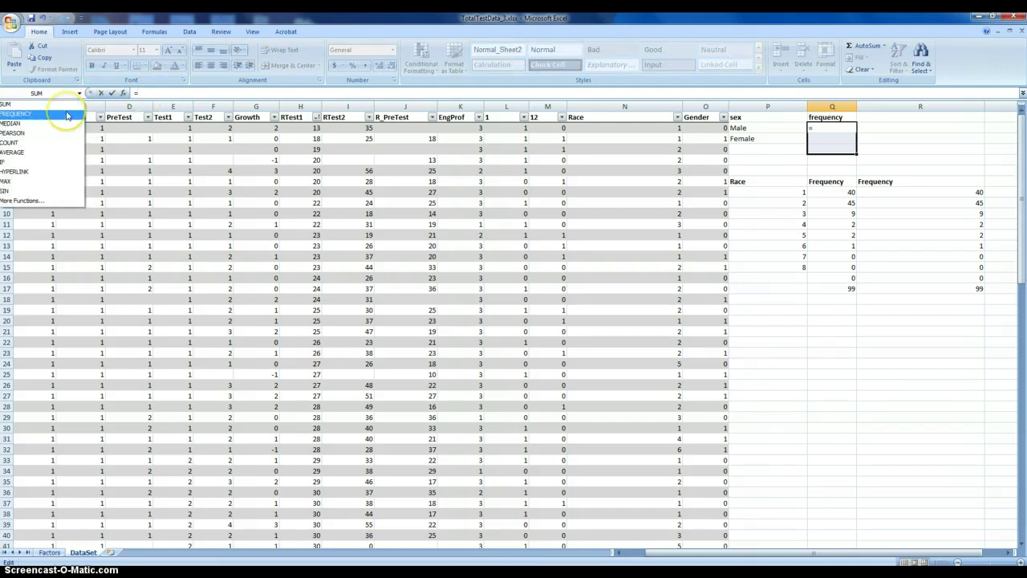
click(67, 116)
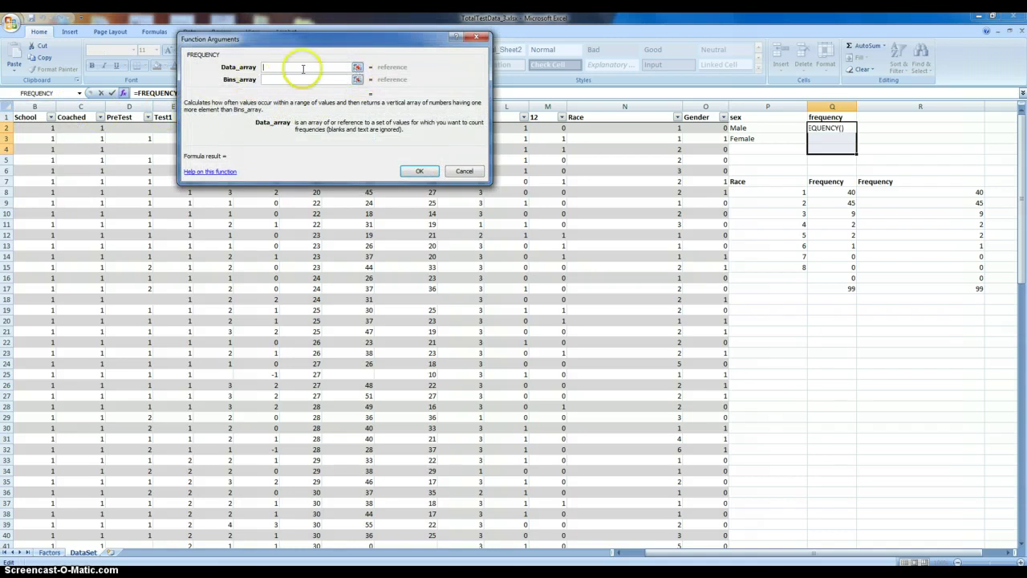
click(356, 70)
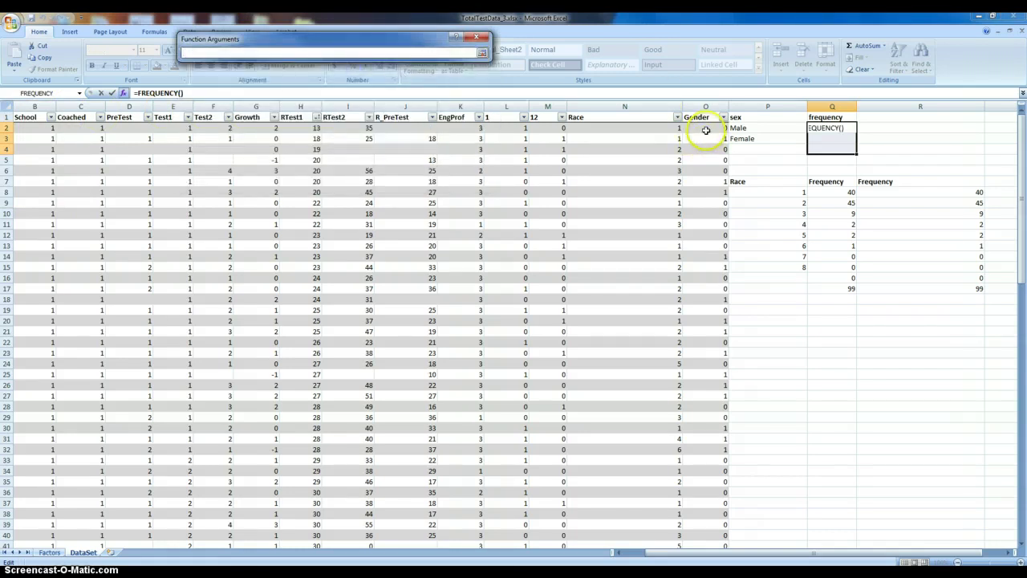
drag(703, 128, 711, 545)
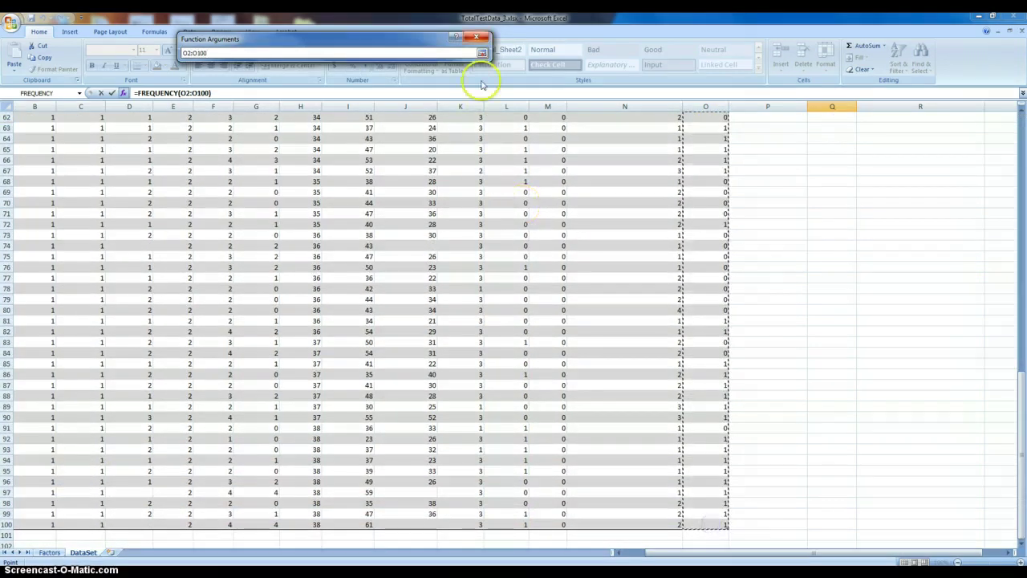
click(481, 52)
Step: Set the bins array to the Male and Female labels in P2:P3 and enter the function as an array formula across Q2:Q4
click(358, 80)
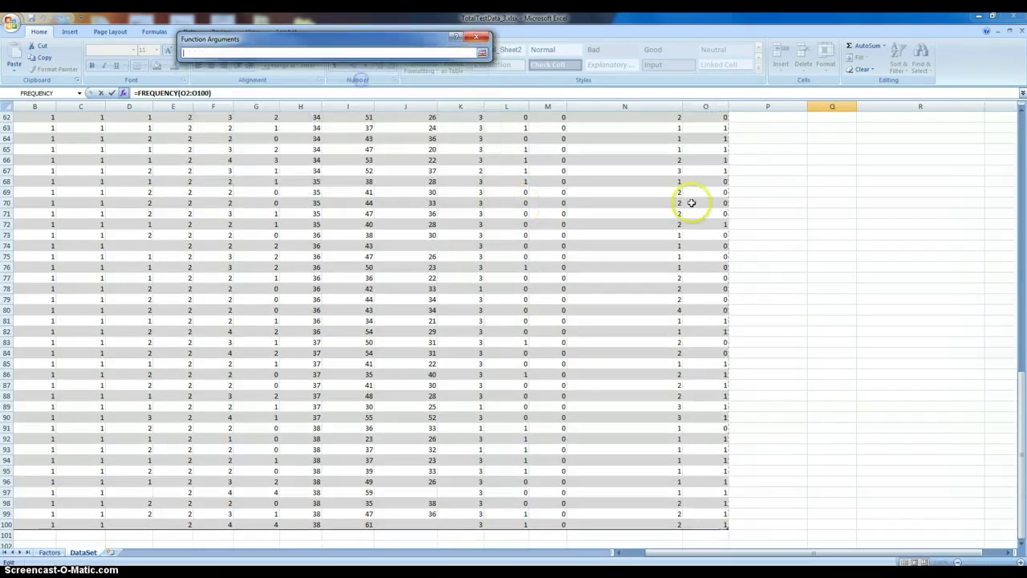
drag(1021, 433, 1021, 113)
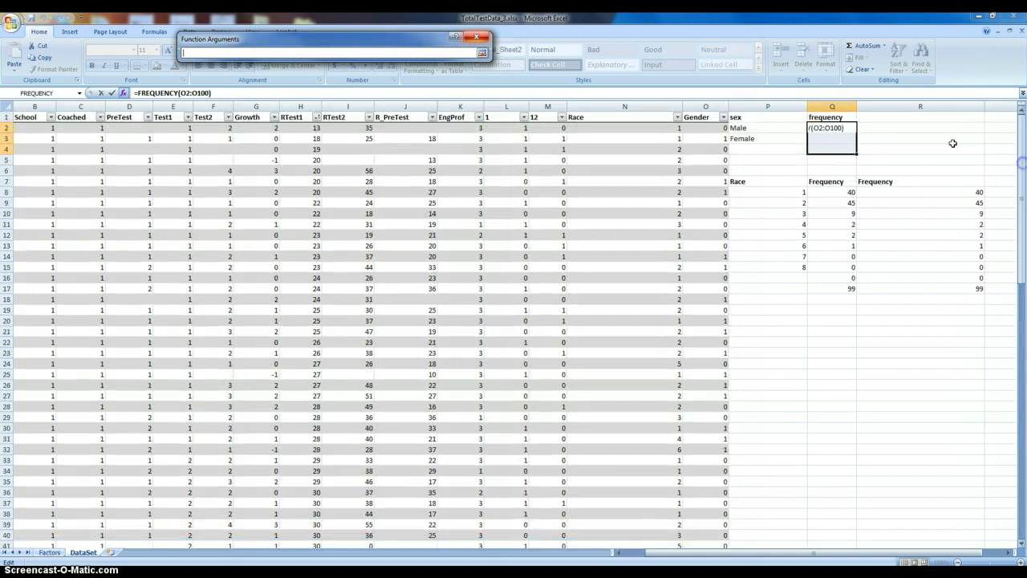
drag(767, 128, 764, 137)
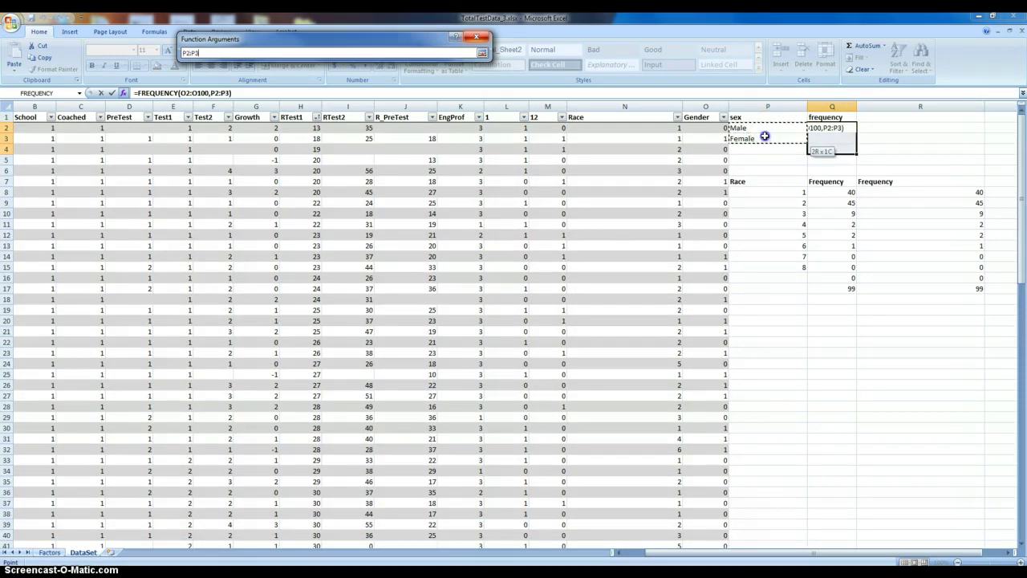
click(481, 53)
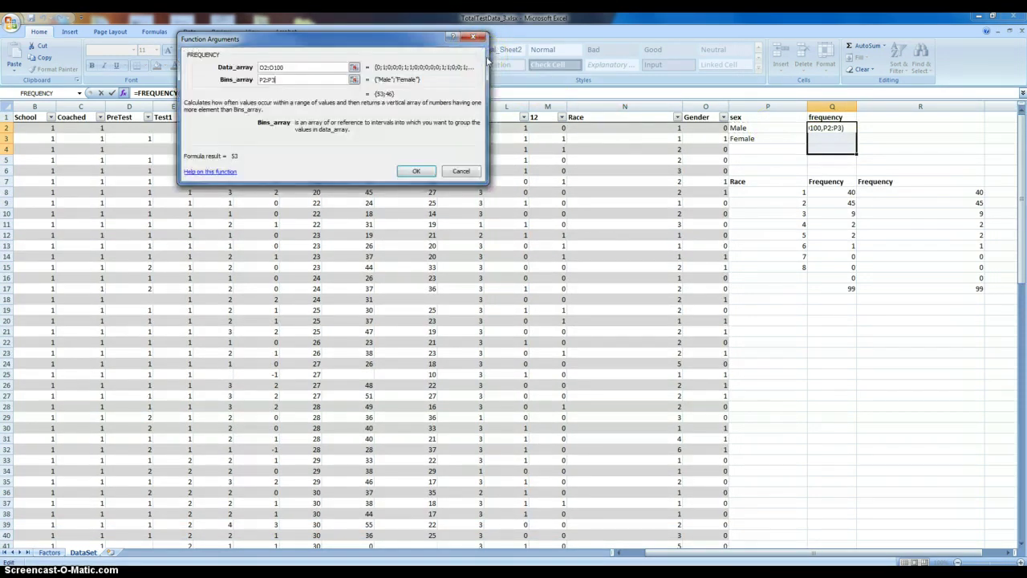
click(417, 172)
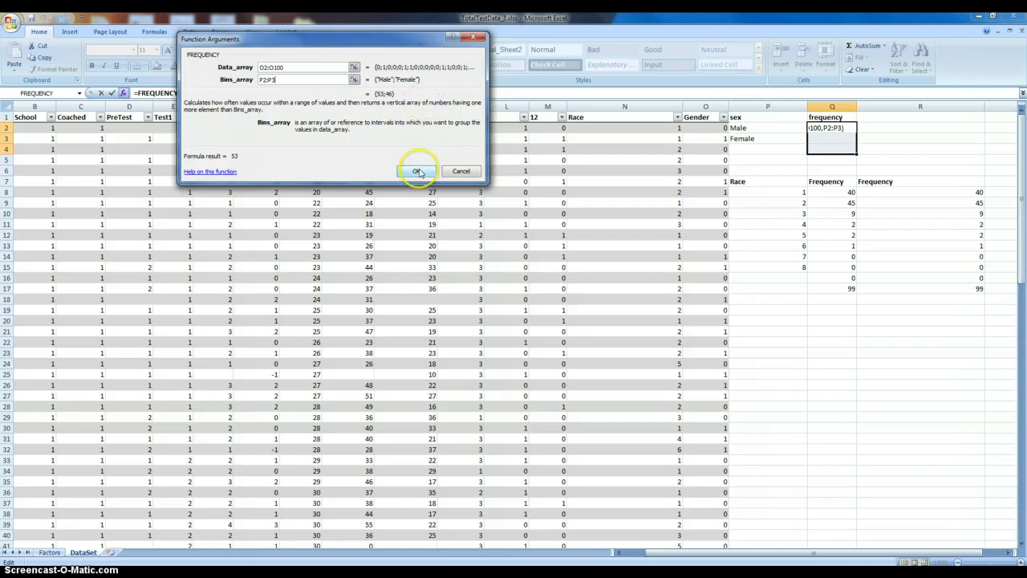
click(834, 163)
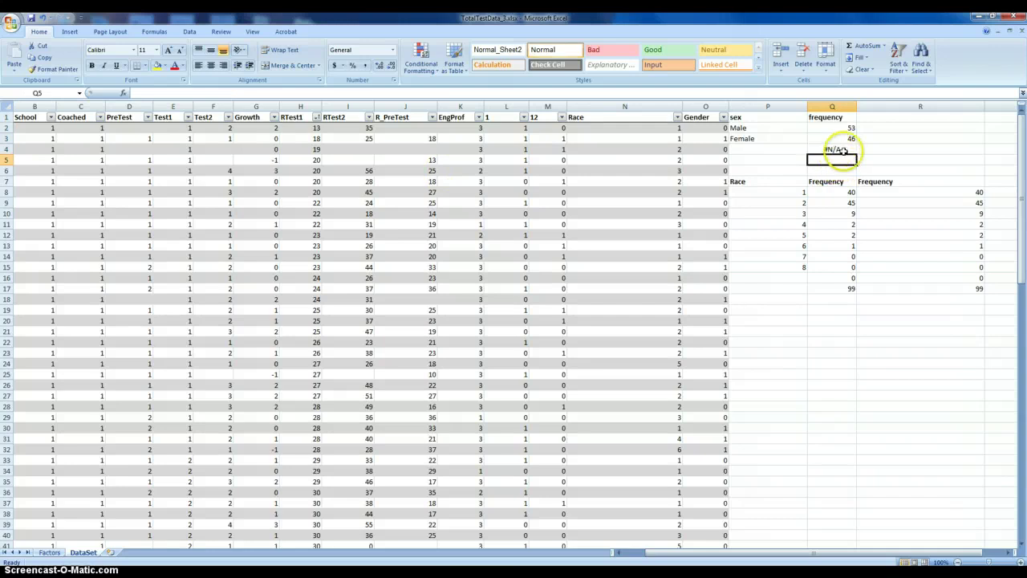
click(832, 150)
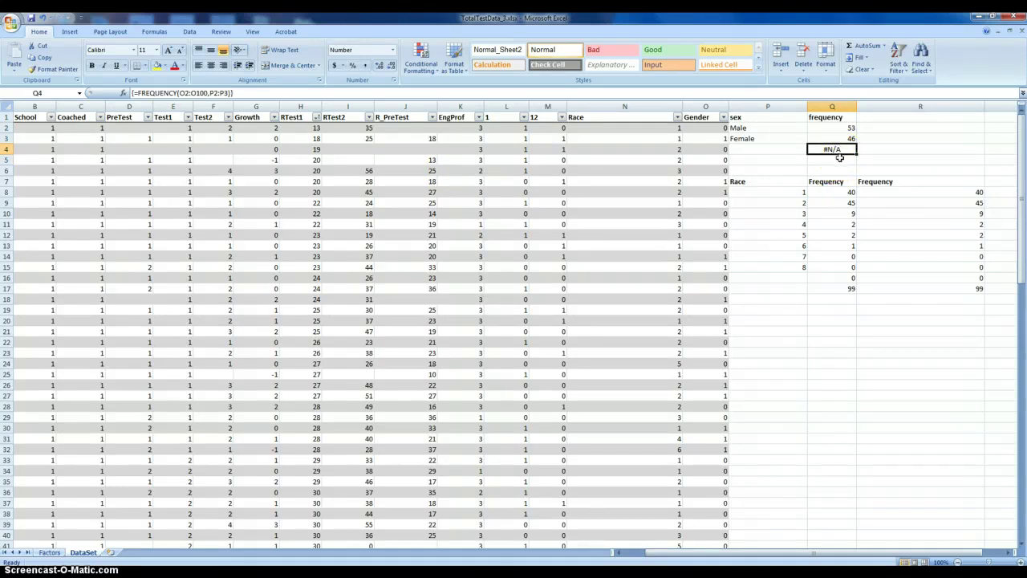
drag(848, 129, 849, 139)
Step: Total the Male and Female frequencies in Q5 with the SUM function over Q2:Q3
click(843, 159)
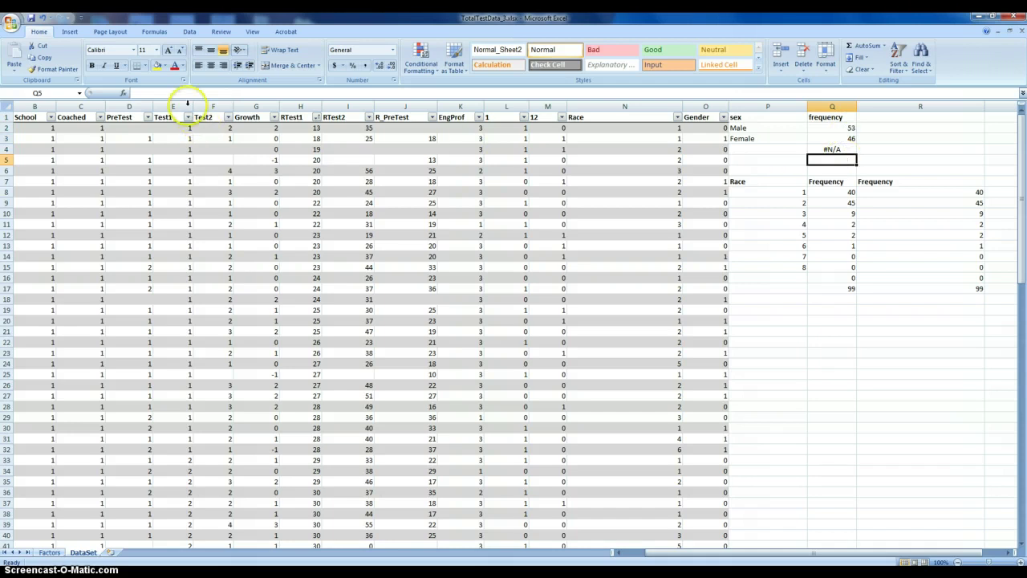
click(186, 94)
text(=)
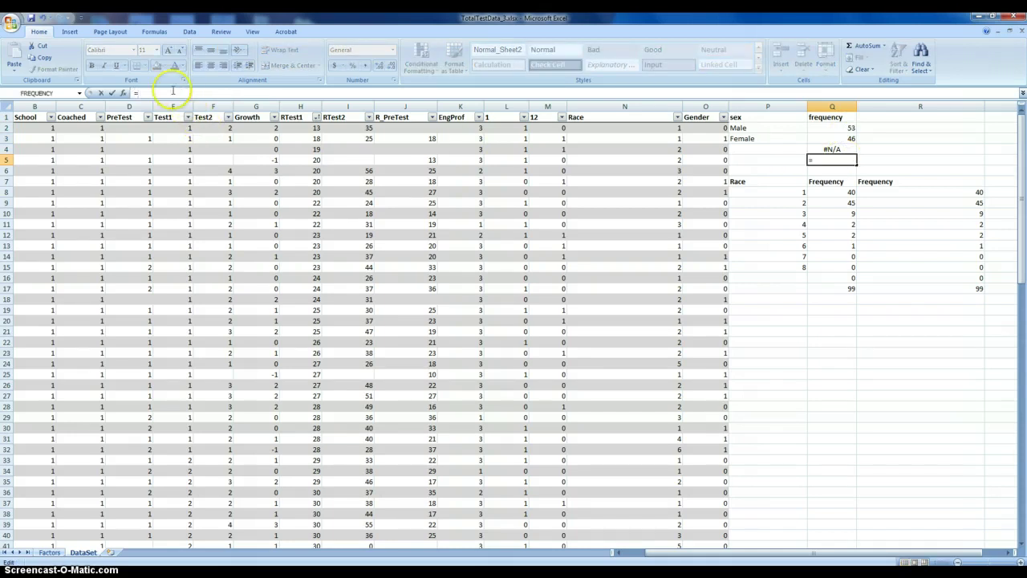
click(81, 93)
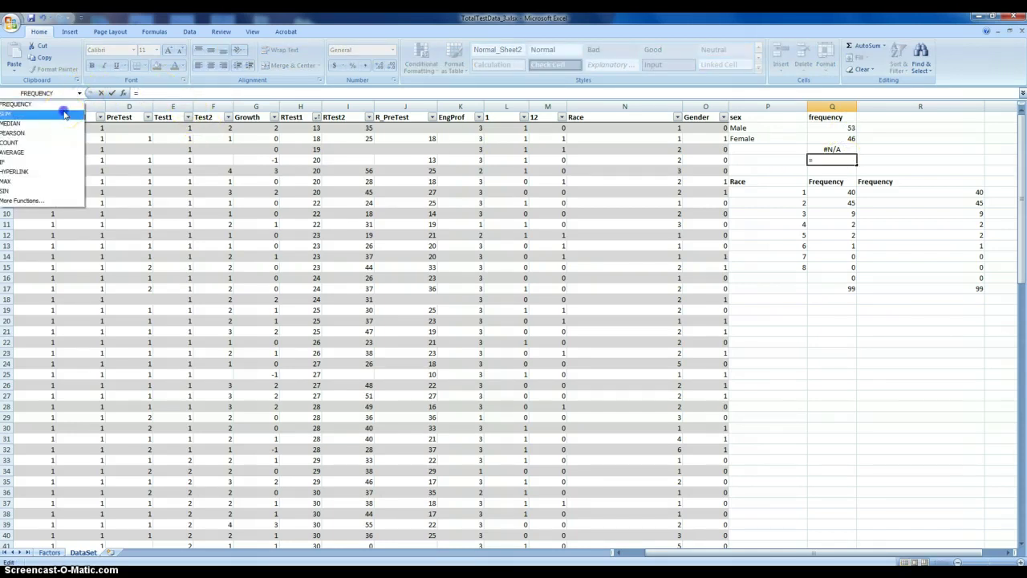
click(20, 108)
click(343, 52)
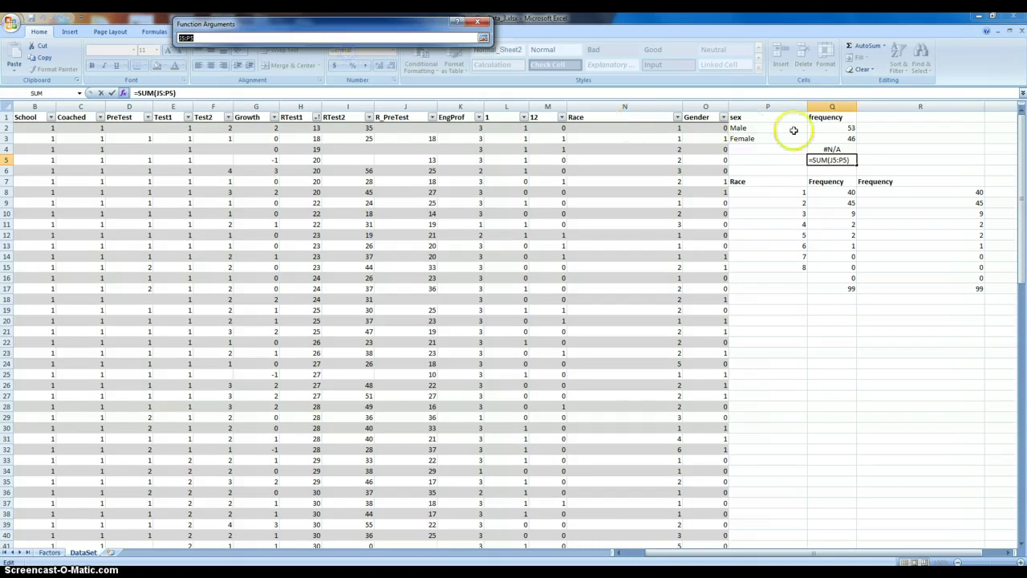
drag(821, 129, 821, 138)
click(483, 37)
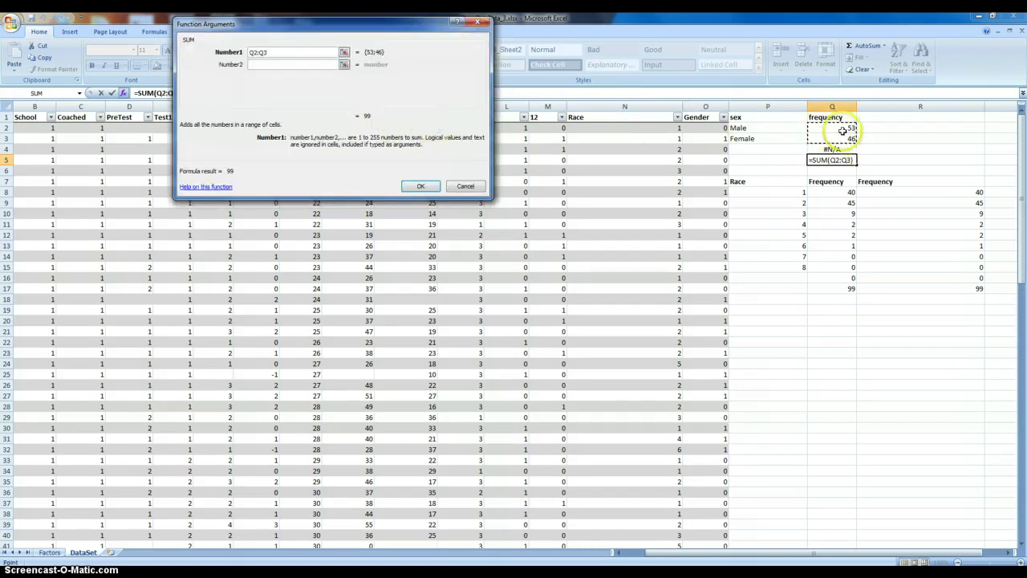
click(425, 185)
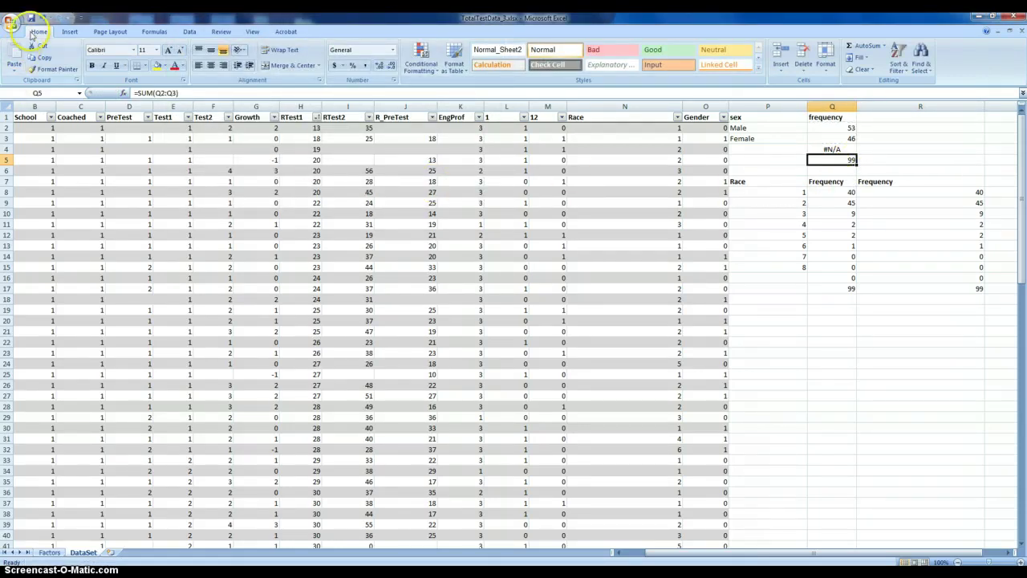
Step: Insert a 2-D clustered column chart and place it below the race frequency table
click(891, 160)
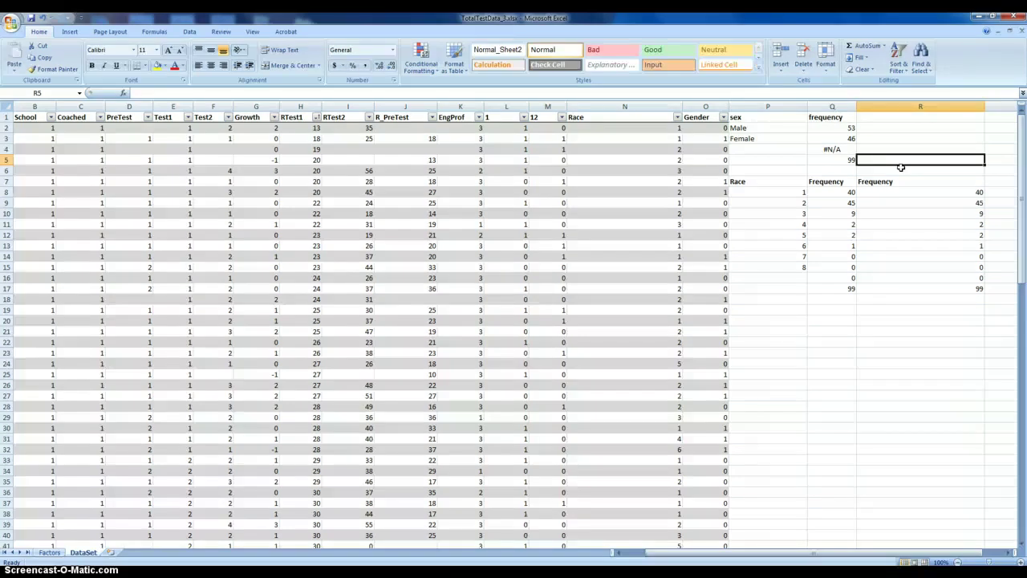
scroll(894, 166, down, 1)
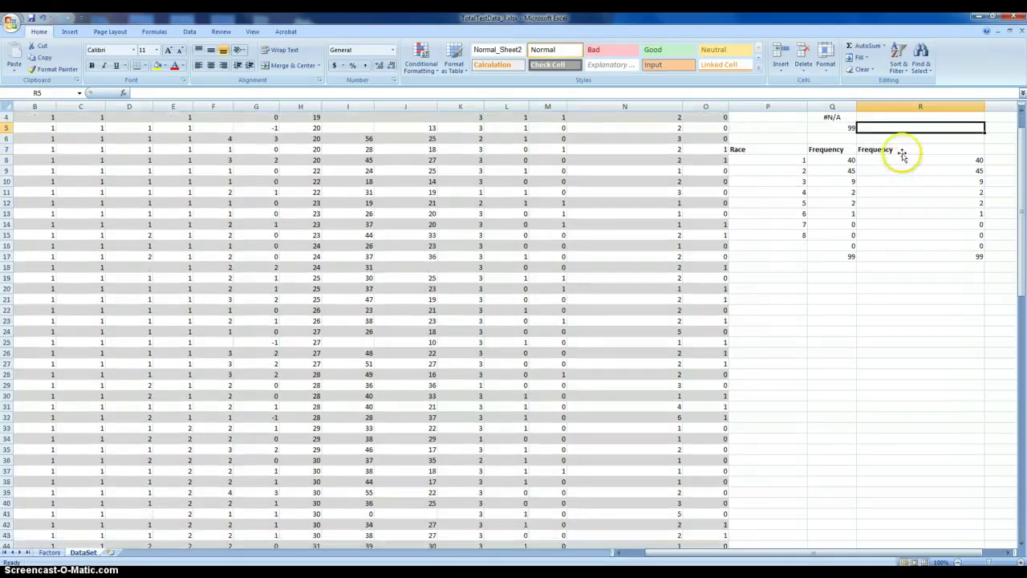
scroll(900, 153, up, 1)
click(68, 33)
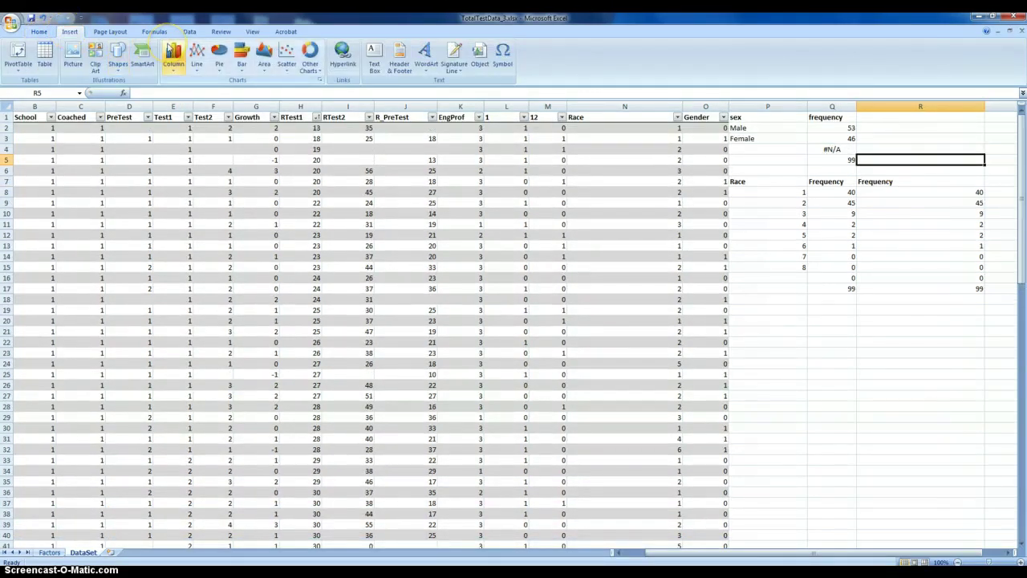
click(172, 53)
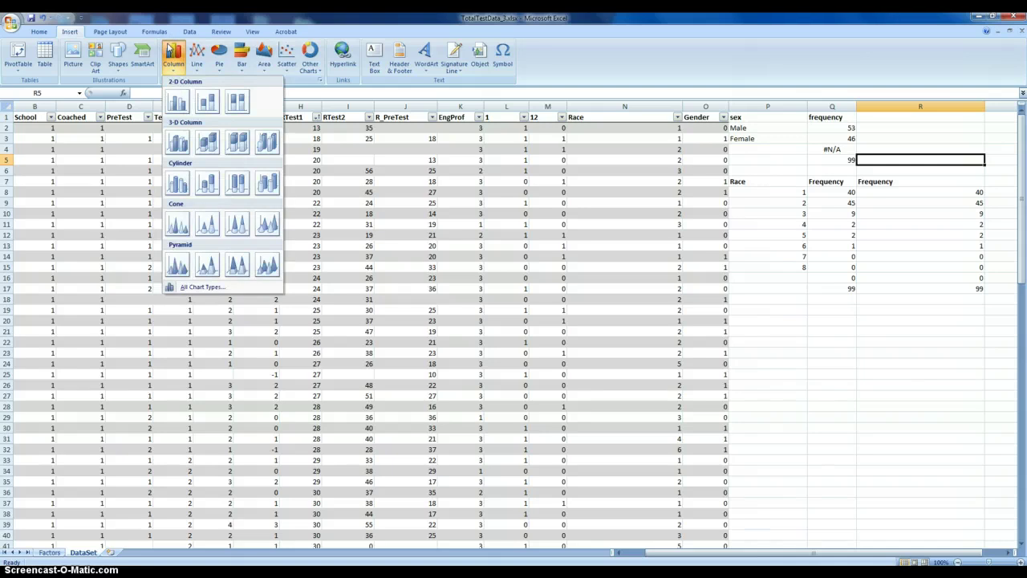
click(172, 24)
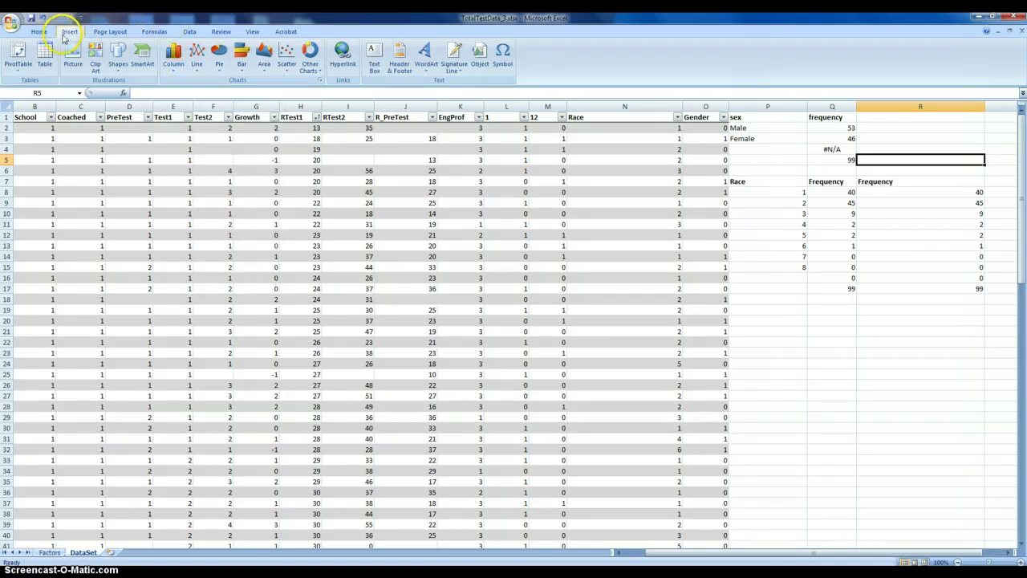
click(174, 69)
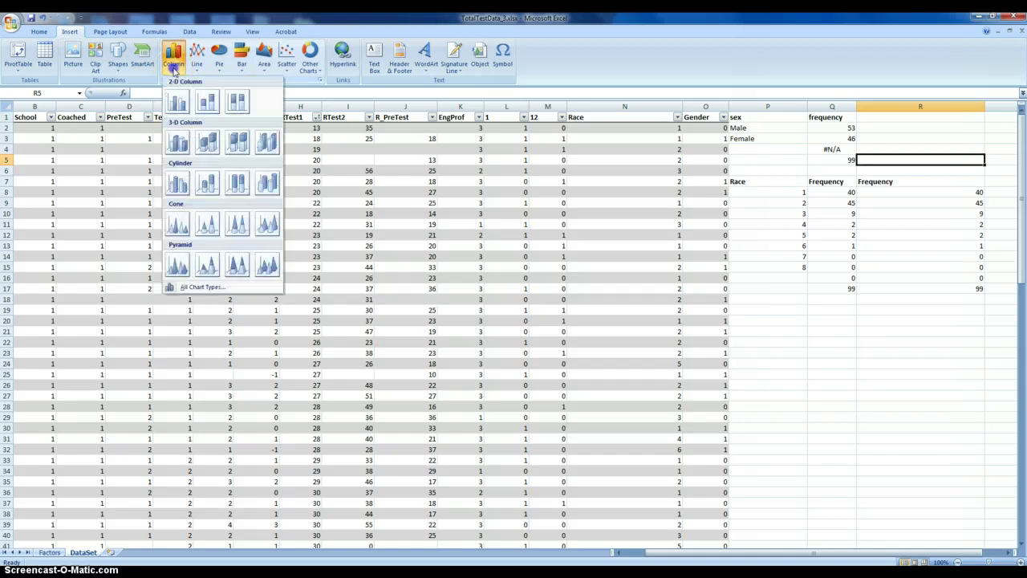
click(178, 103)
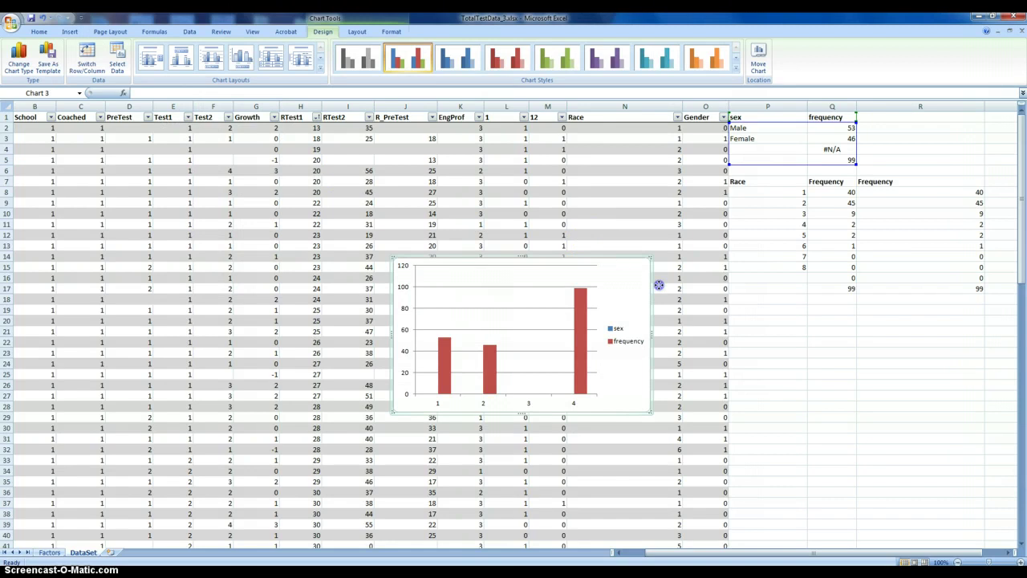
drag(658, 285, 962, 300)
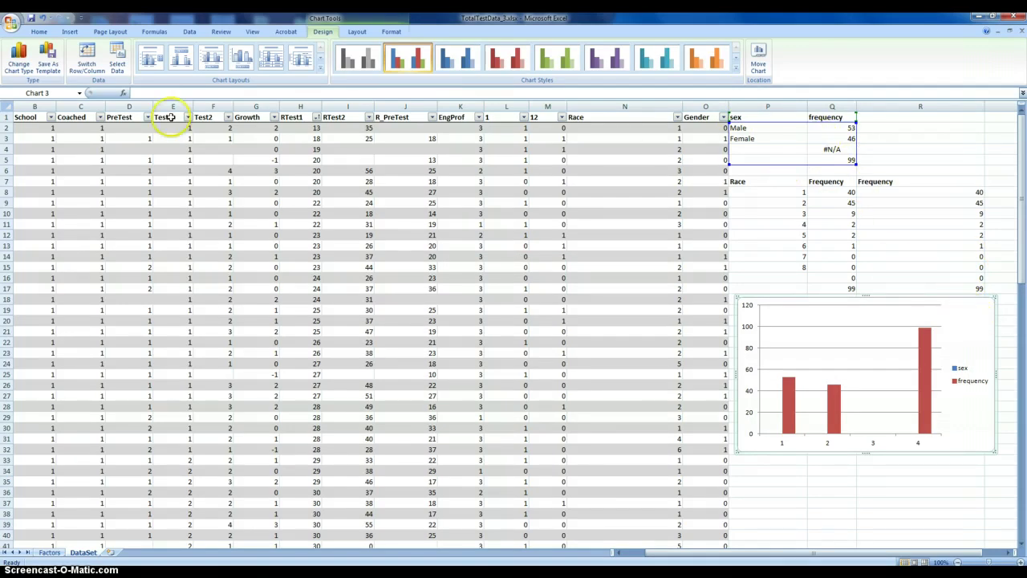
Step: Remove the automatically added sex and frequency series from the chart's data source
click(117, 70)
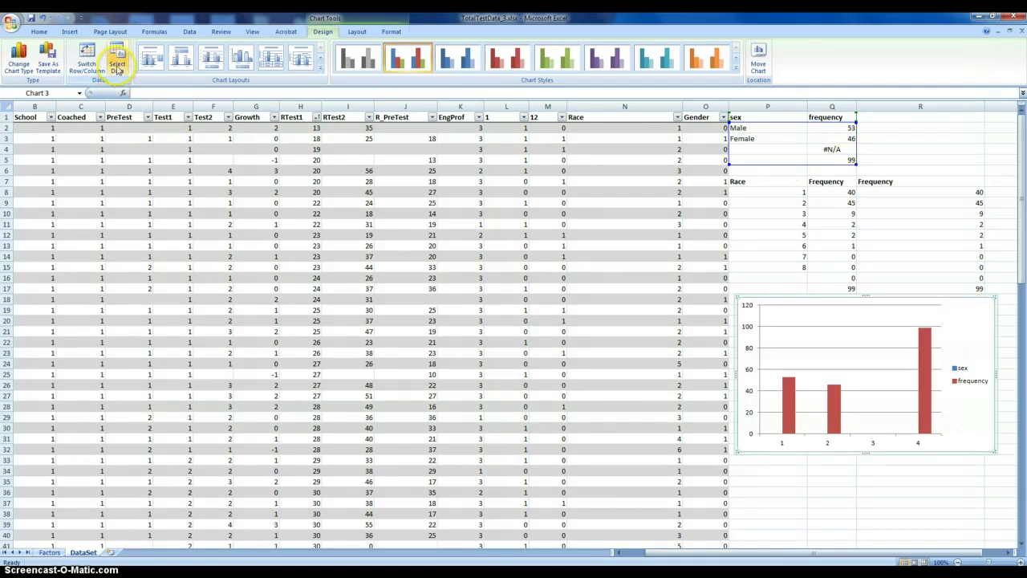
drag(316, 25, 307, 63)
click(303, 138)
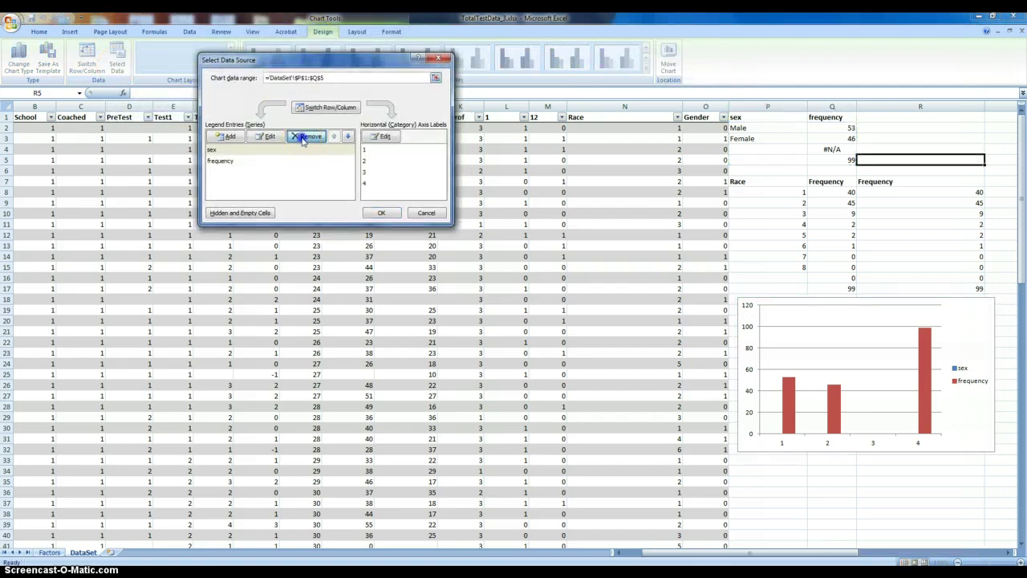
click(304, 138)
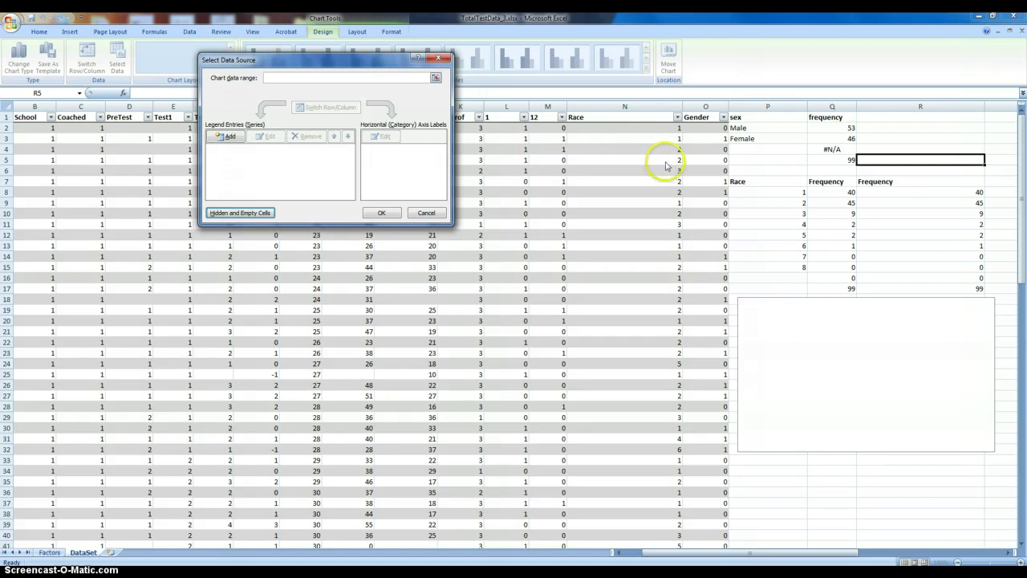
Step: Add a chart series that takes its name from the labels in P2:P3 and its values from Q2:Q3
drag(254, 59, 373, 109)
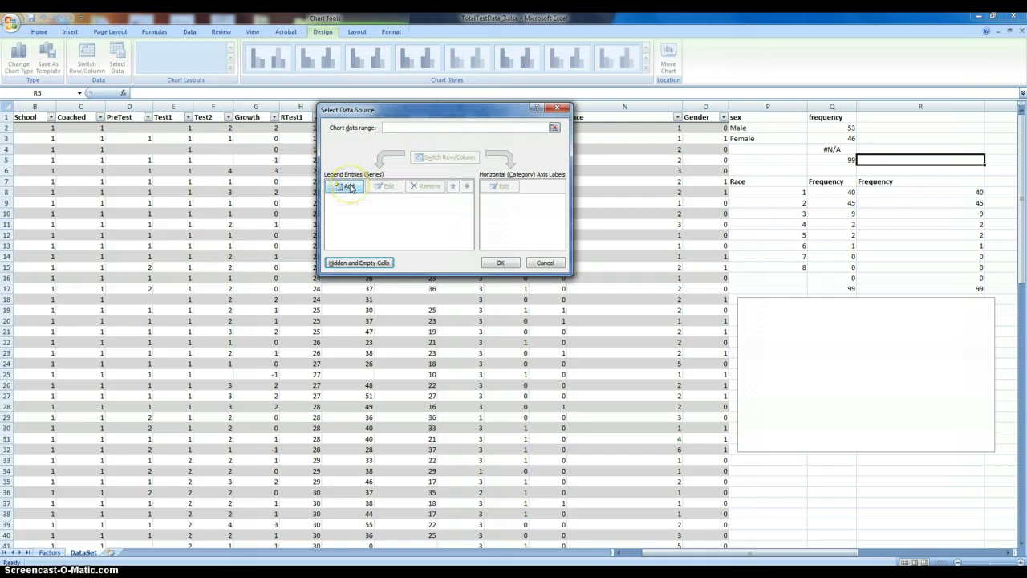
click(350, 190)
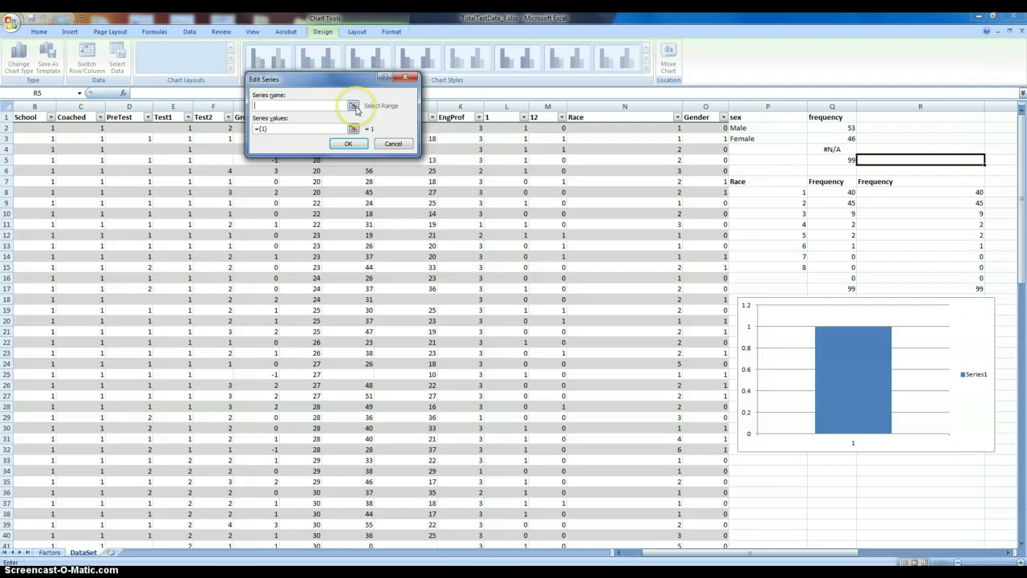
click(353, 106)
click(772, 130)
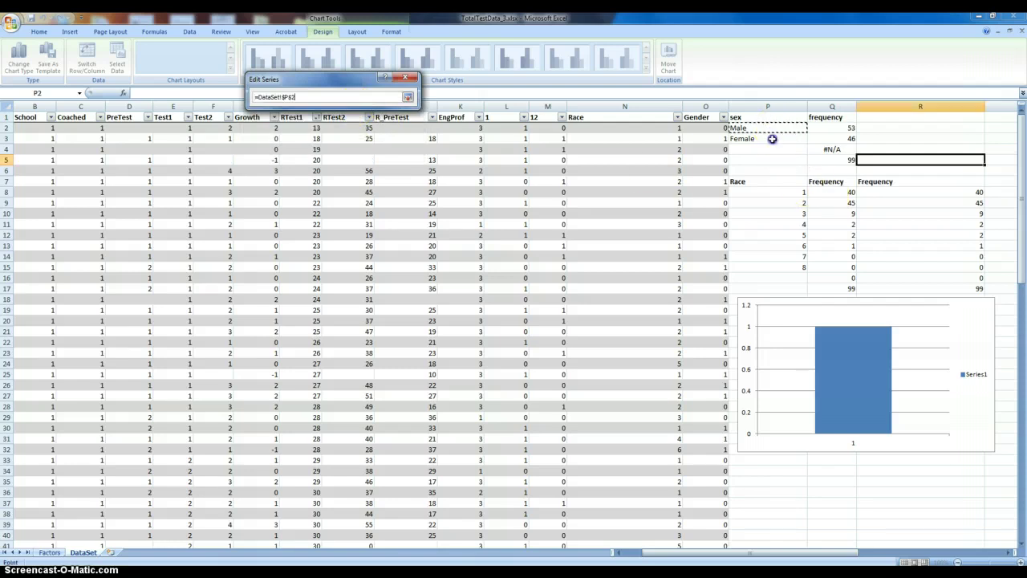
drag(772, 139, 726, 138)
click(407, 97)
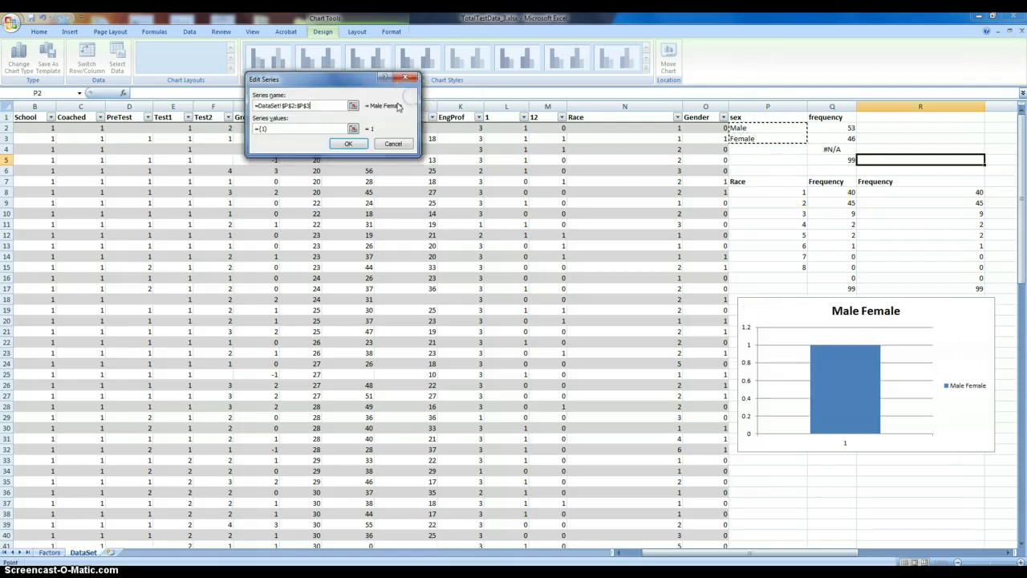
click(353, 129)
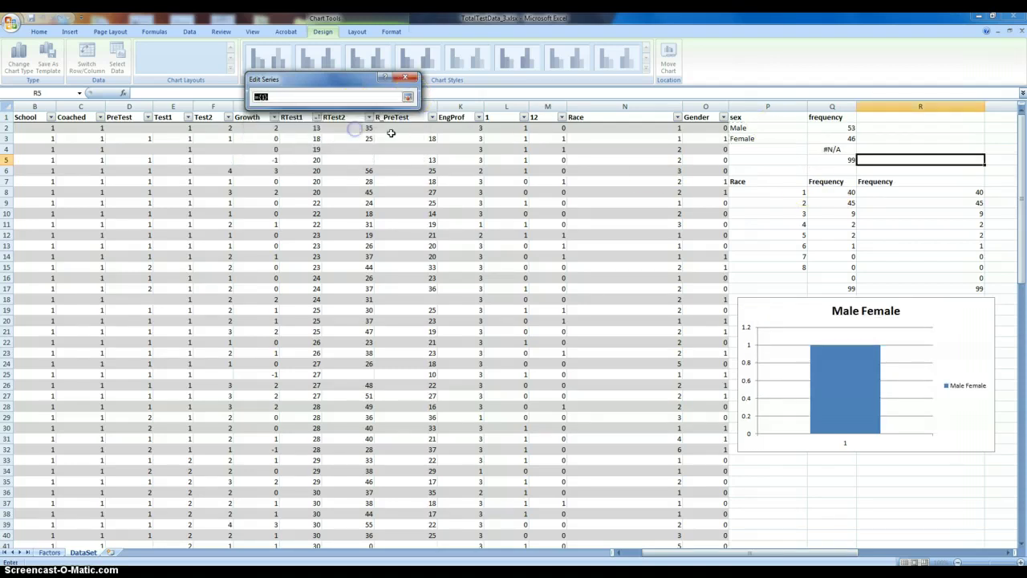
click(820, 127)
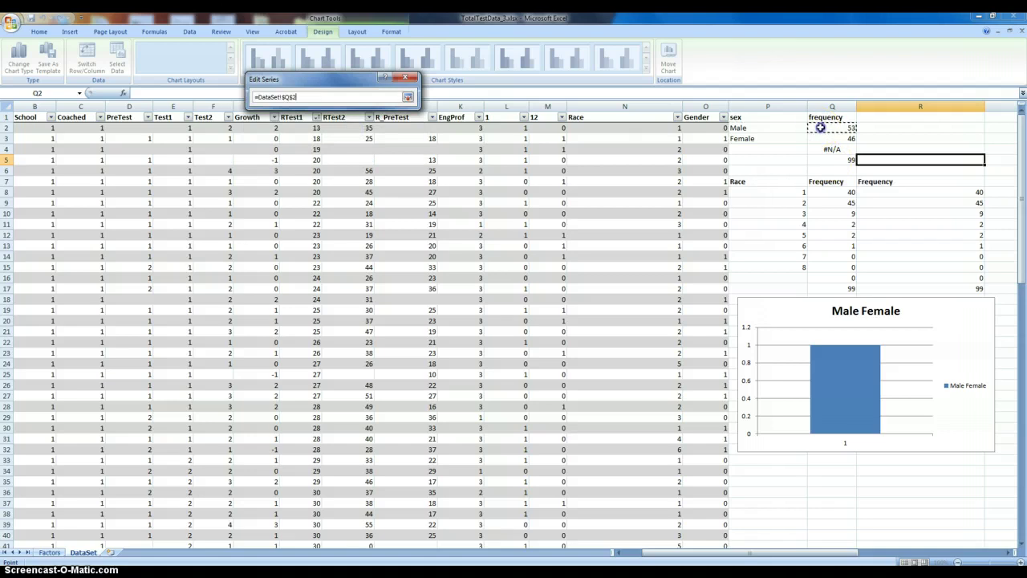
click(407, 96)
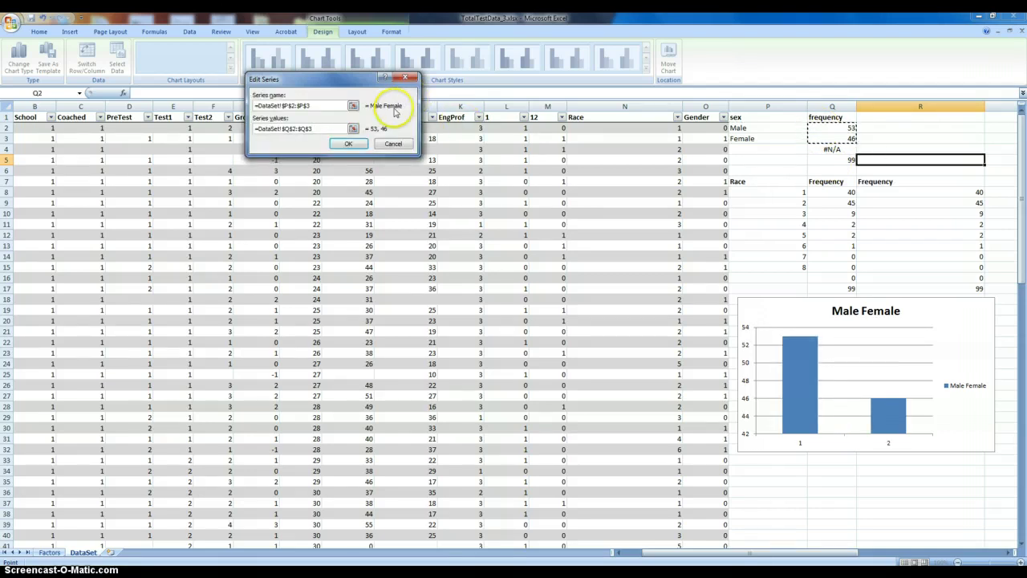
click(348, 144)
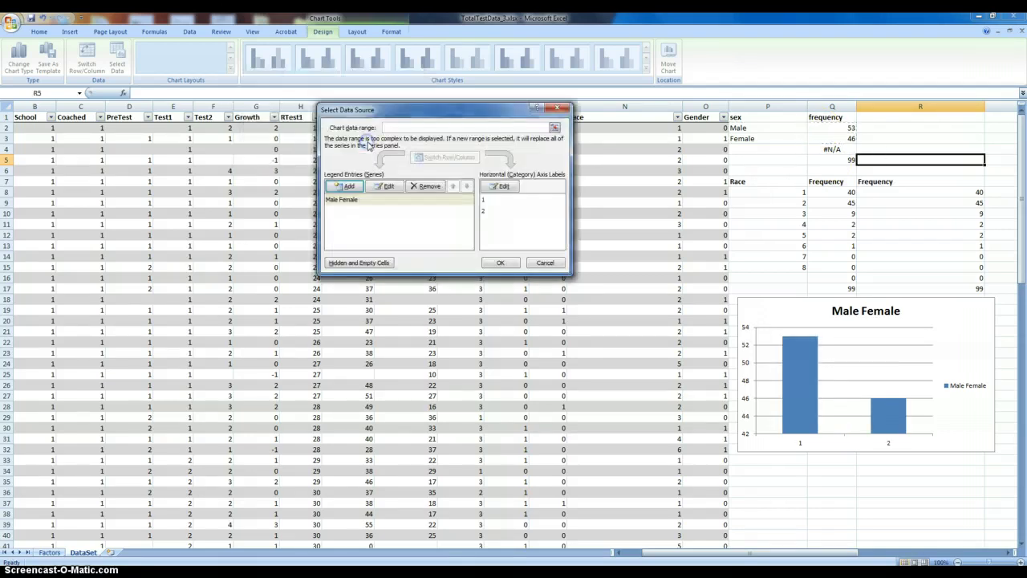
Step: Set the horizontal axis labels to the Male and Female cells P2:P3 and apply the chart's data source
click(504, 187)
drag(738, 129, 745, 138)
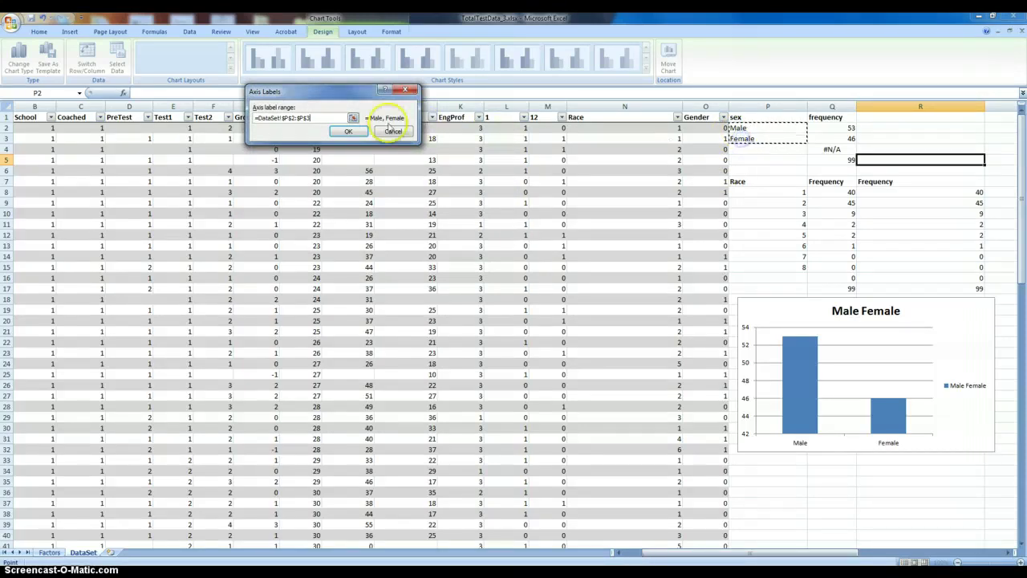
click(353, 131)
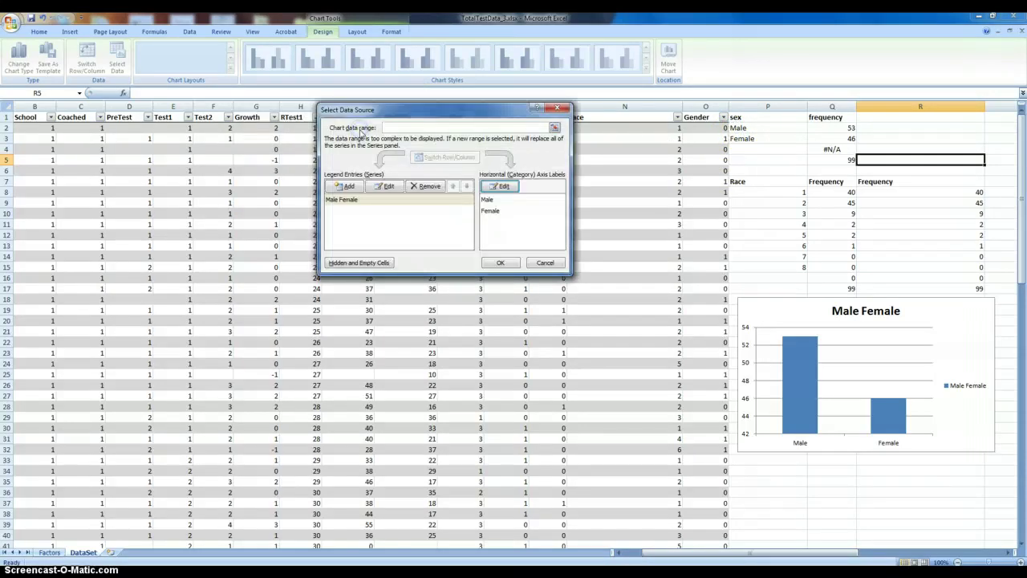
click(500, 263)
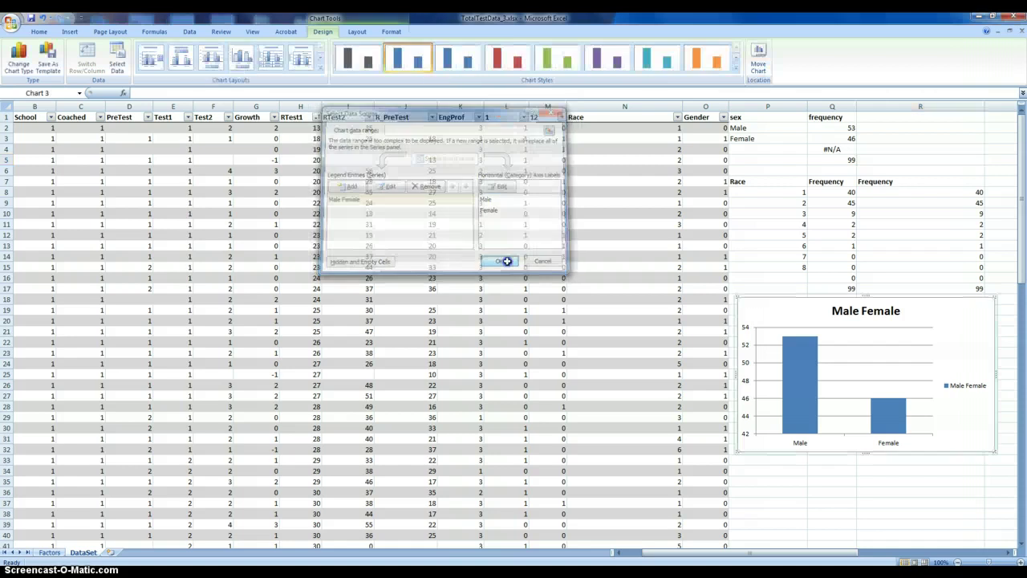
Step: Move the chart slightly further below the race table and change its title to "Number of Males and Females"
scroll(885, 301, down, 2)
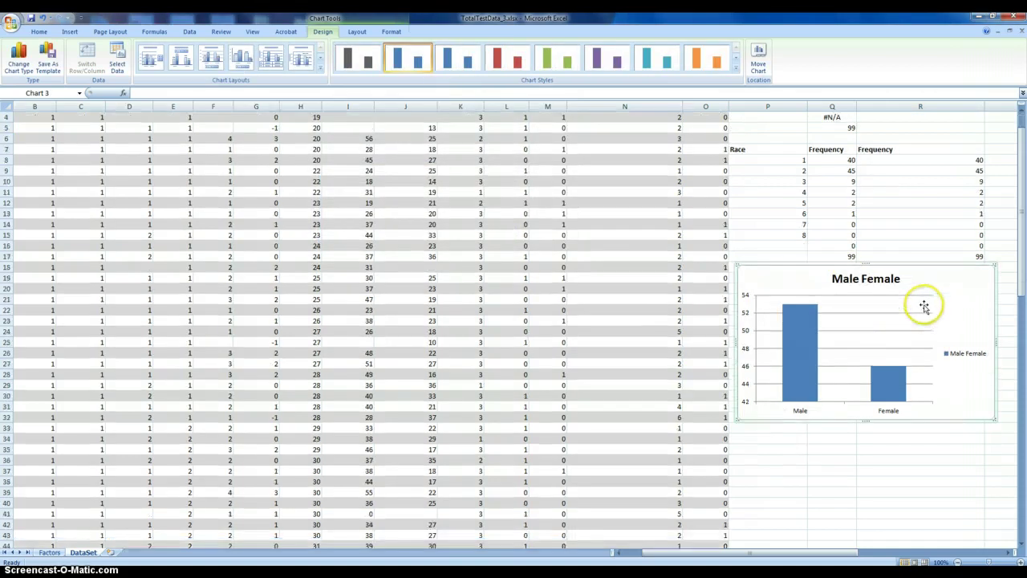
drag(941, 248, 941, 268)
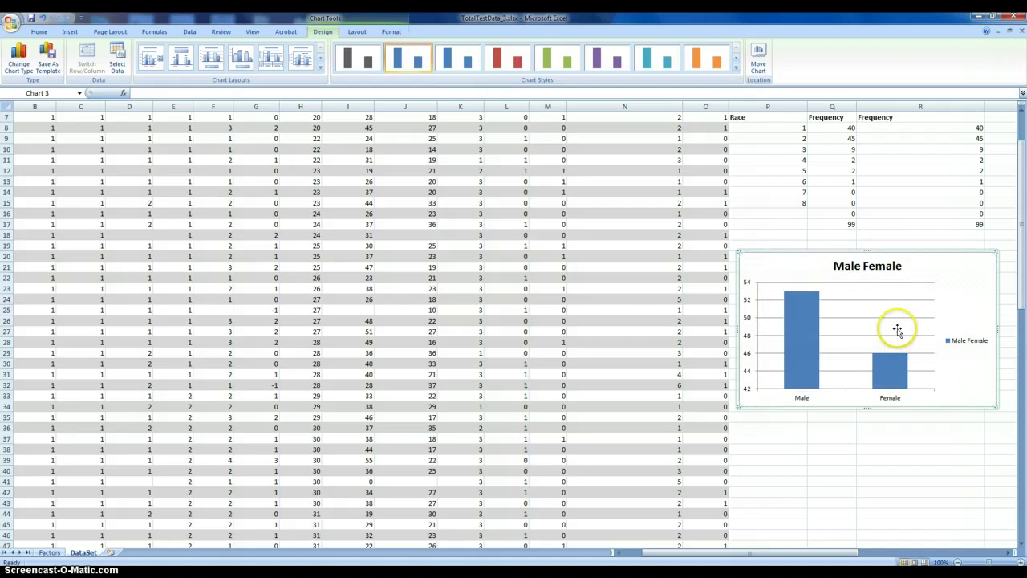
click(874, 268)
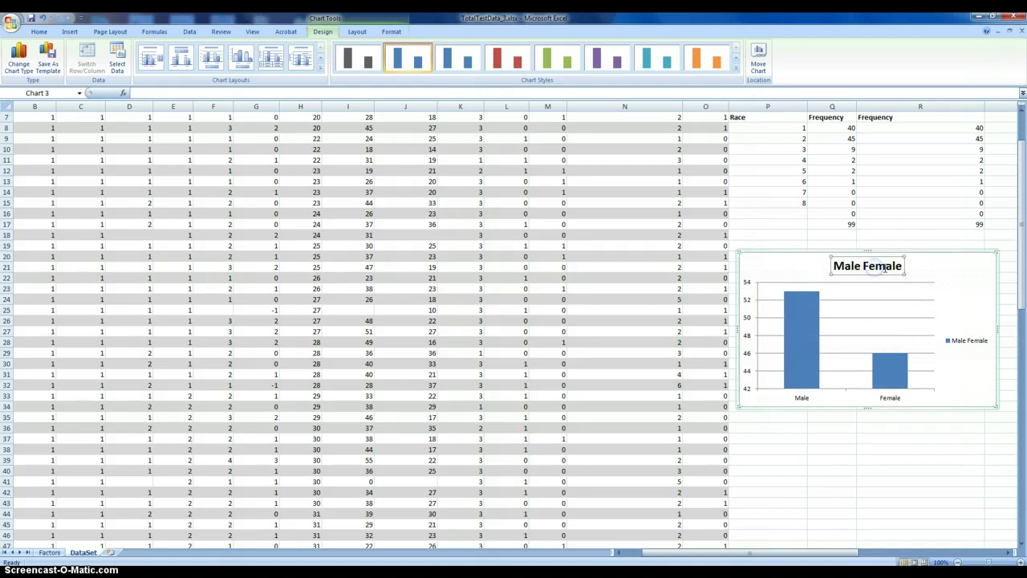
triple_click(886, 272)
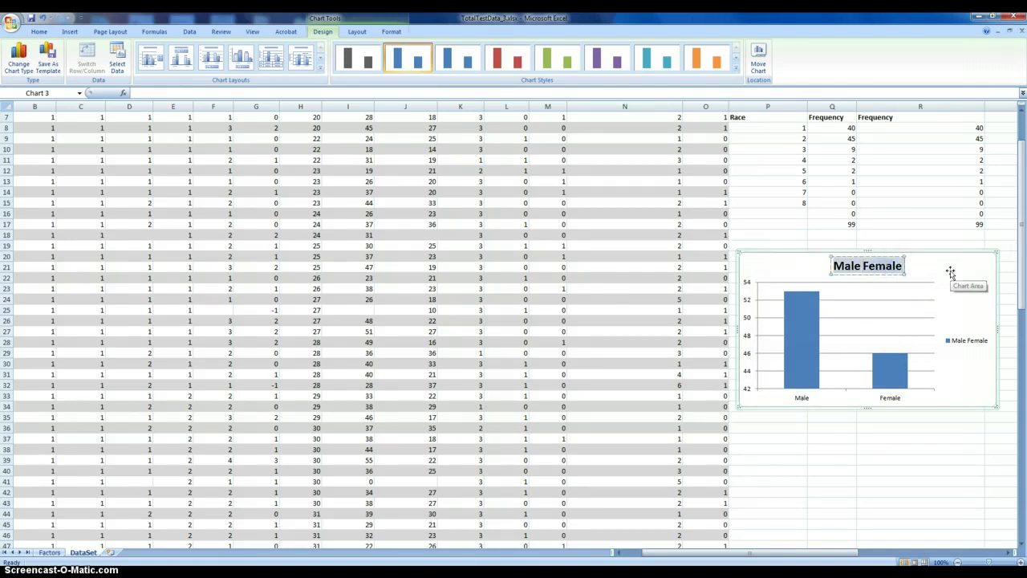
text(Numb)
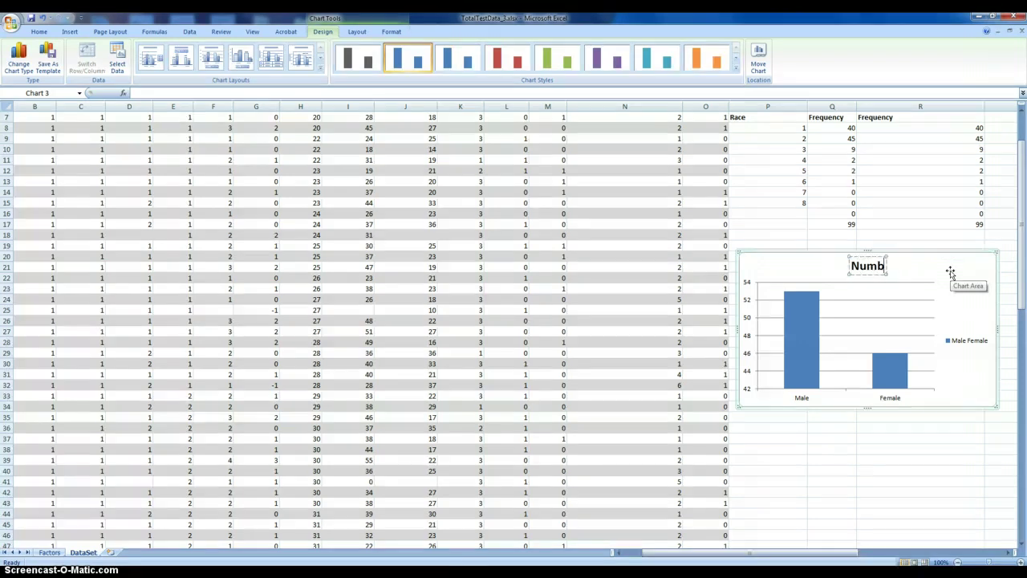
text(er of Males and Fea)
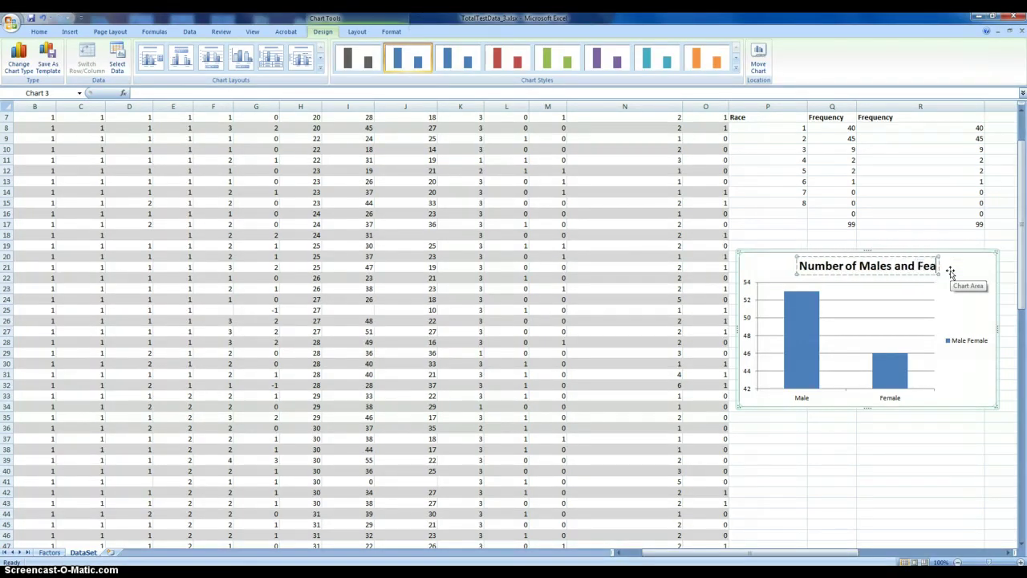
key(BackSpace)
text(males)
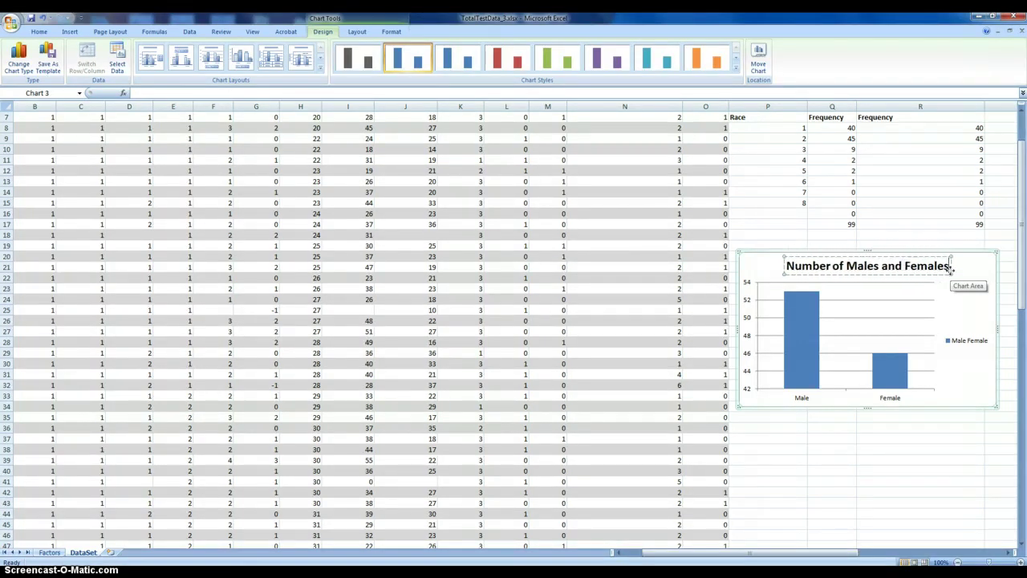
Step: Try two alternative layouts with axis titles on the gender chart, and return to the first layout with a title and legend
click(967, 275)
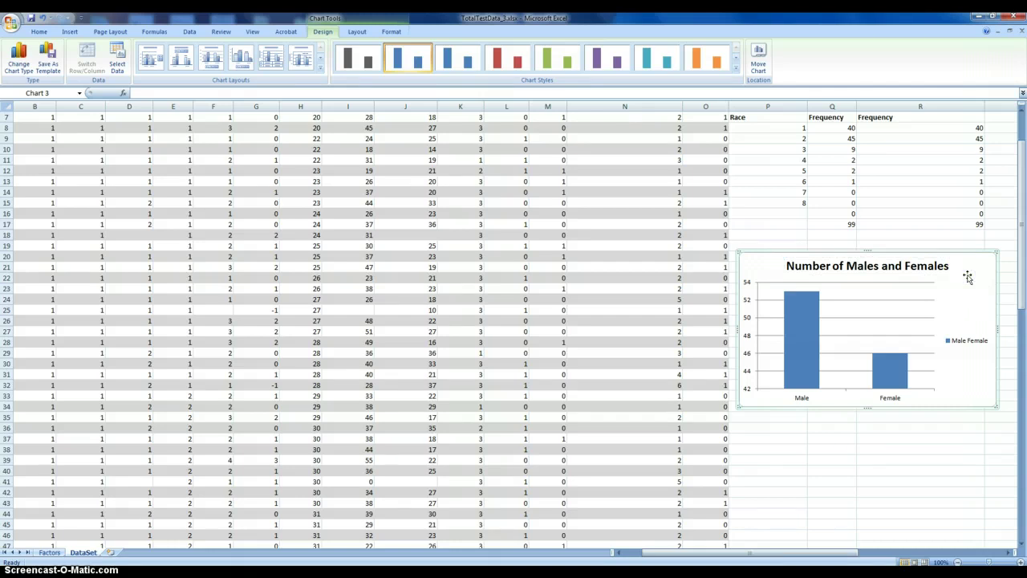
click(967, 275)
click(549, 143)
click(976, 278)
click(321, 58)
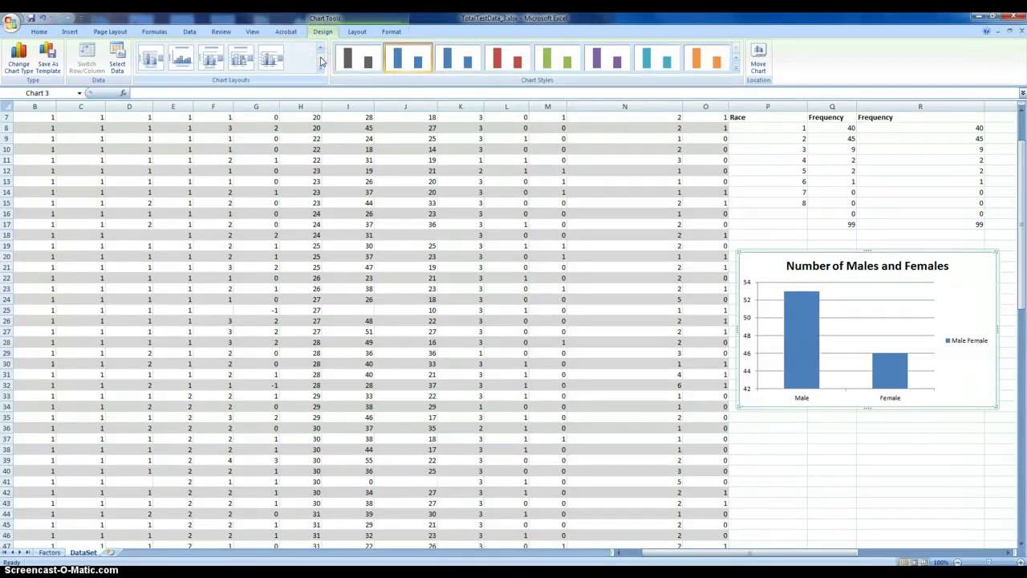
click(152, 63)
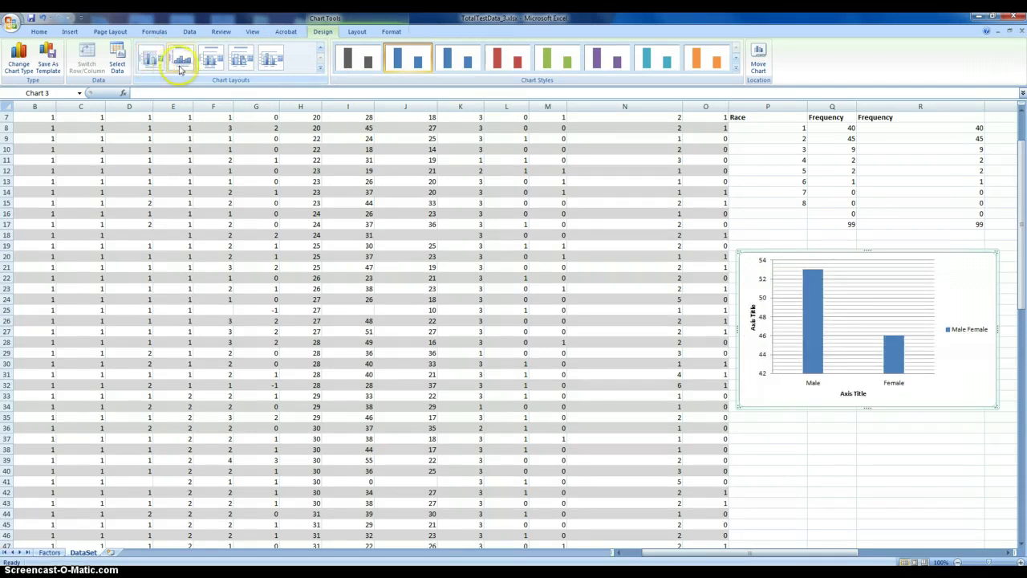
click(180, 65)
click(321, 49)
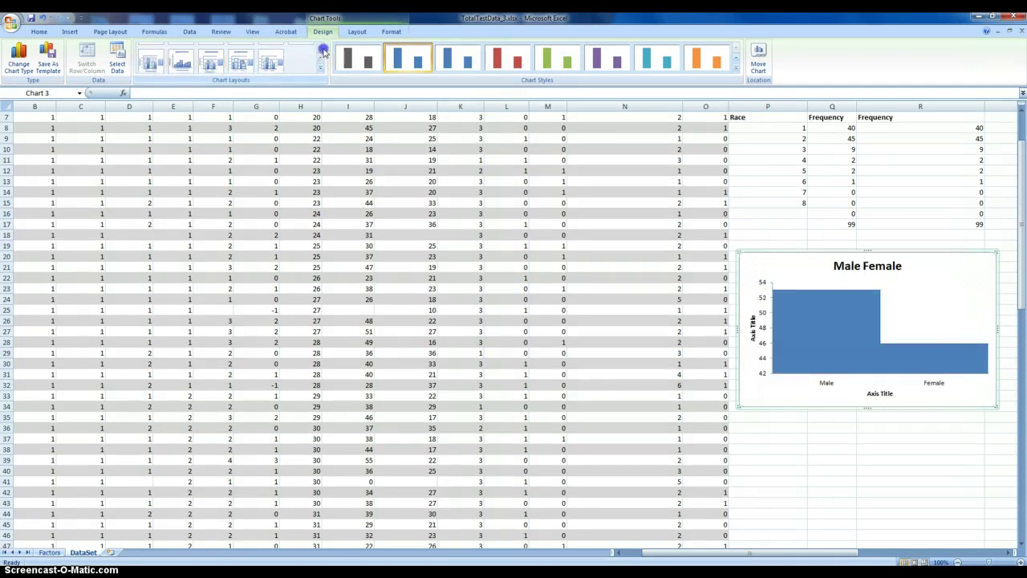
click(154, 58)
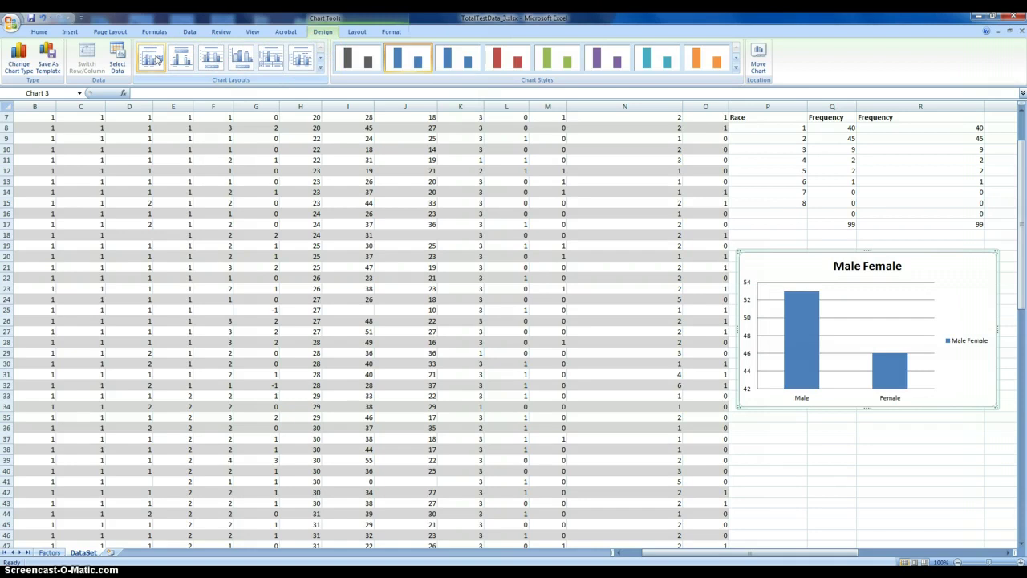
Step: Change the gender chart's title to "Total Number of Males & Females"
click(794, 325)
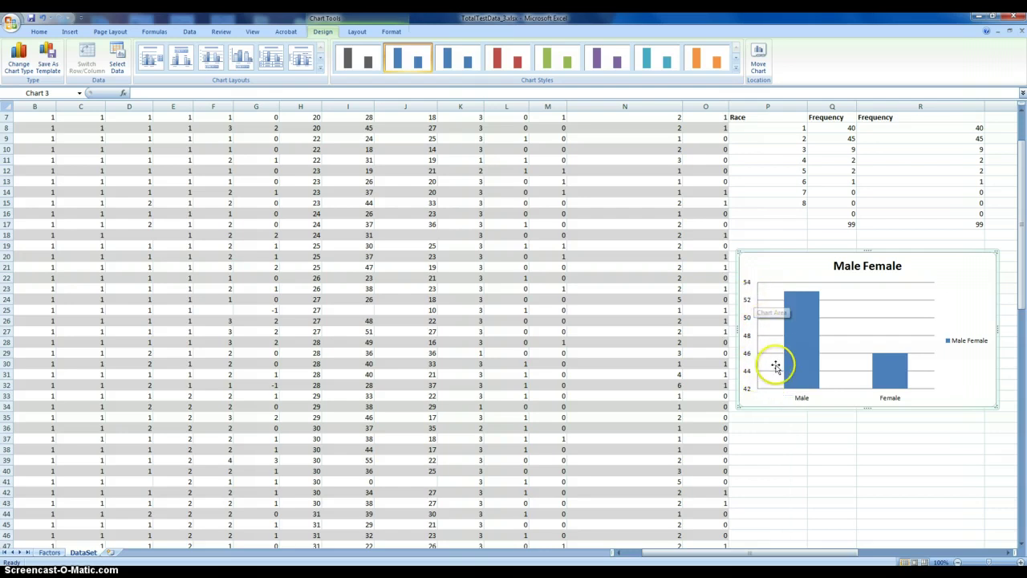
click(867, 267)
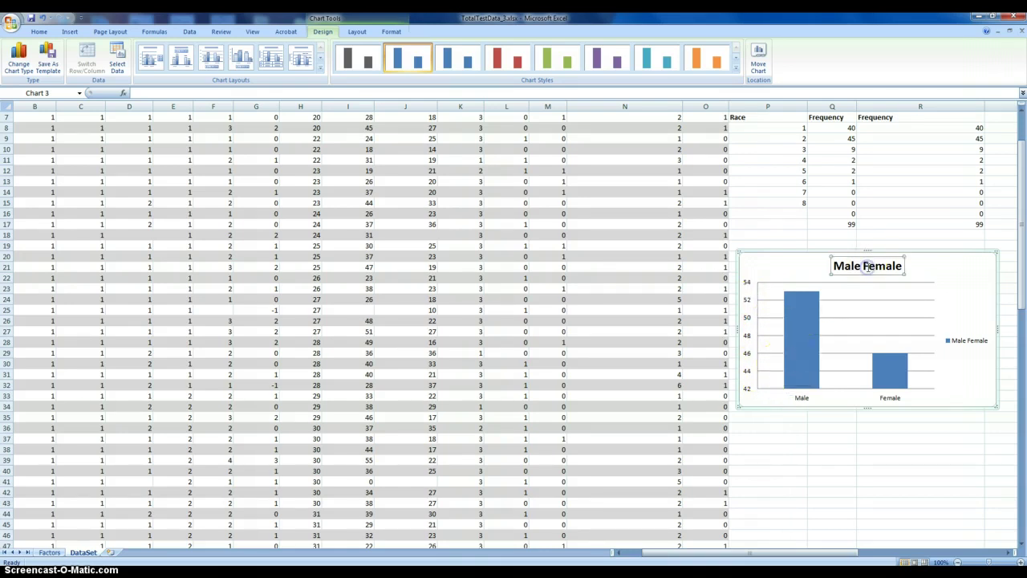
double_click(867, 268)
triple_click(868, 269)
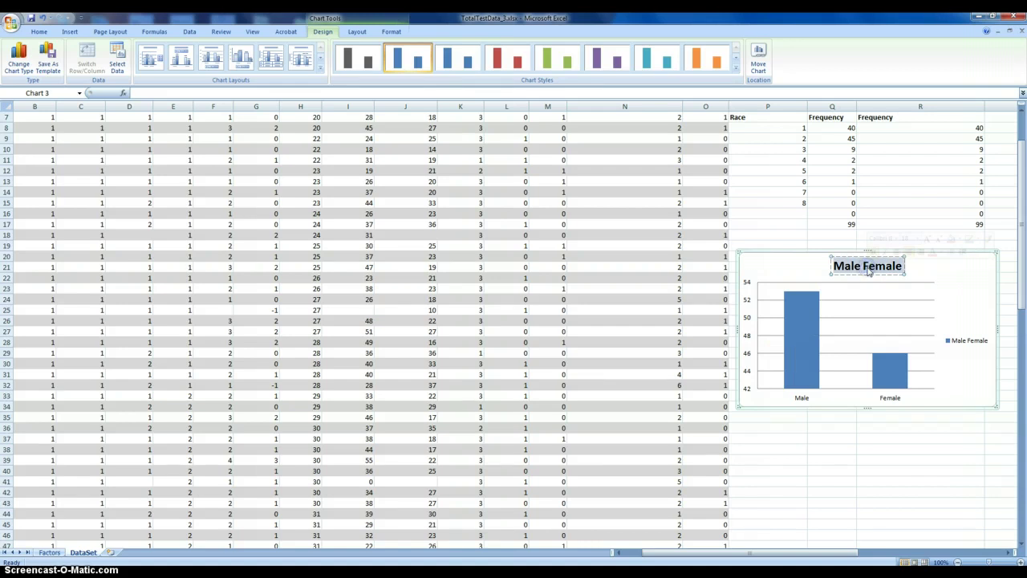
text(Tota)
key(BackSpace)
text(a)
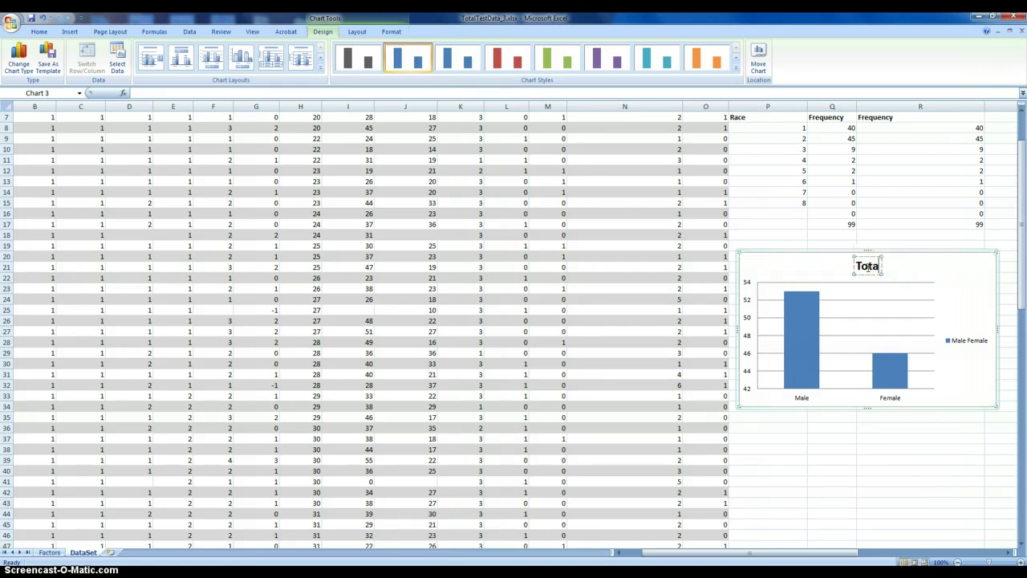
text(l Number)
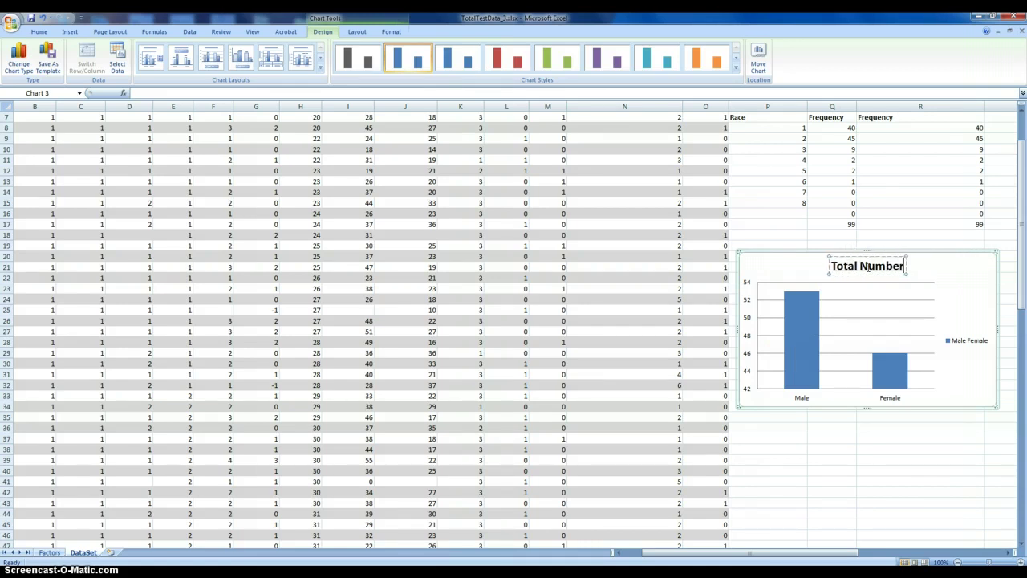
text( of Mes)
key(BackSpace)
key(BackSpace)
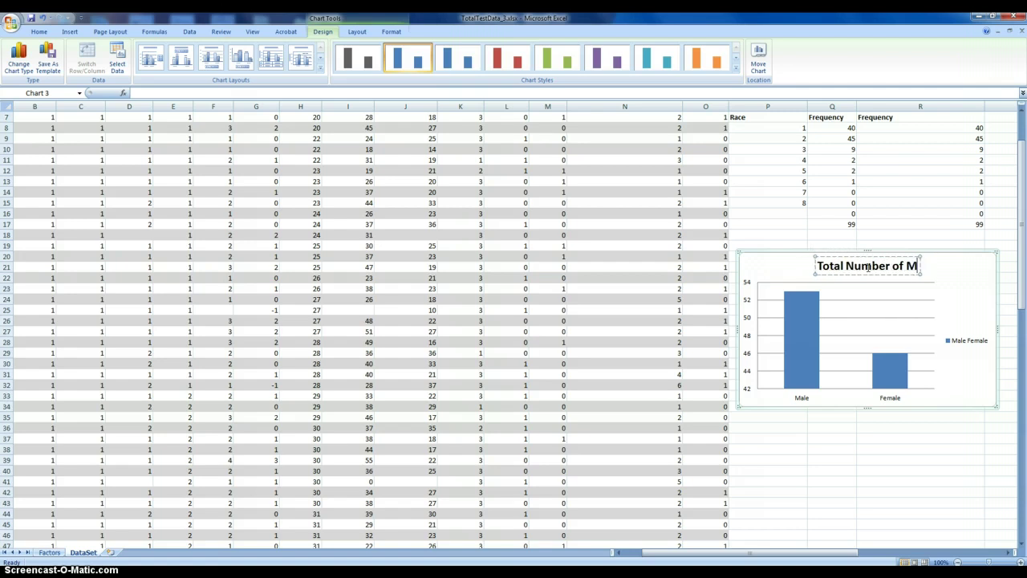
text(ales & Females)
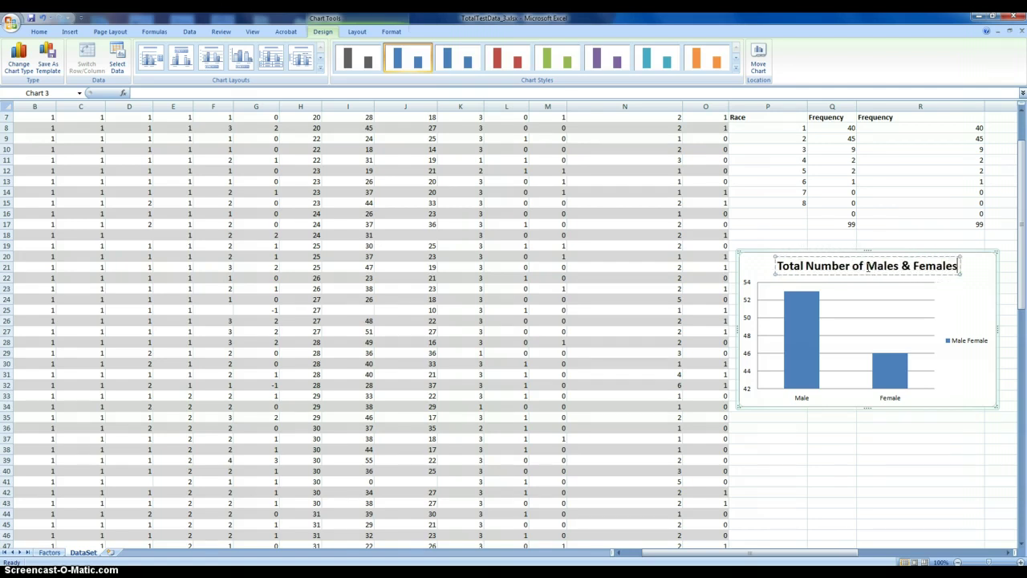
click(981, 280)
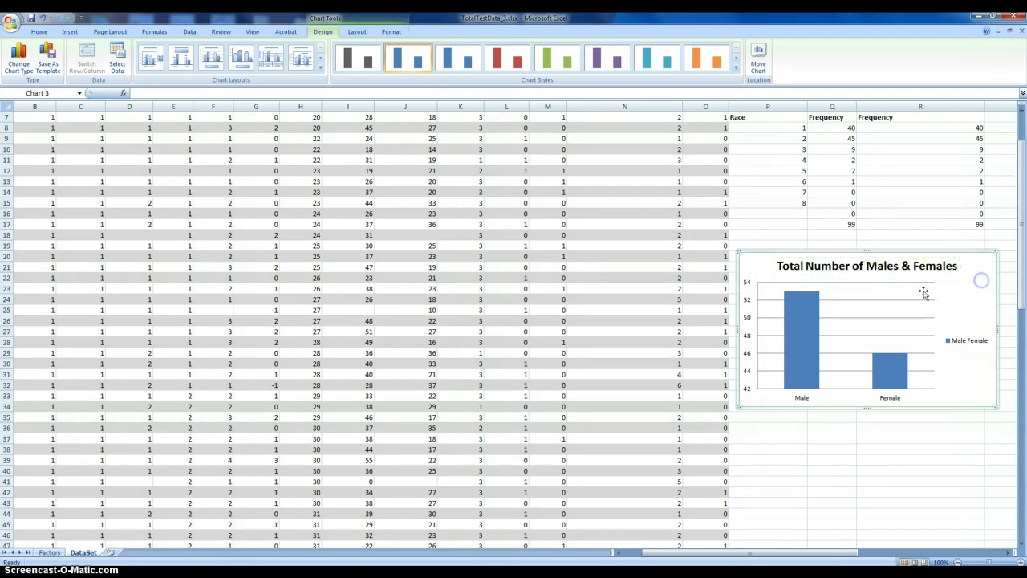
Step: Format the gender chart's vertical axis with a fixed minimum of 0 and a fixed major unit of 5
click(754, 306)
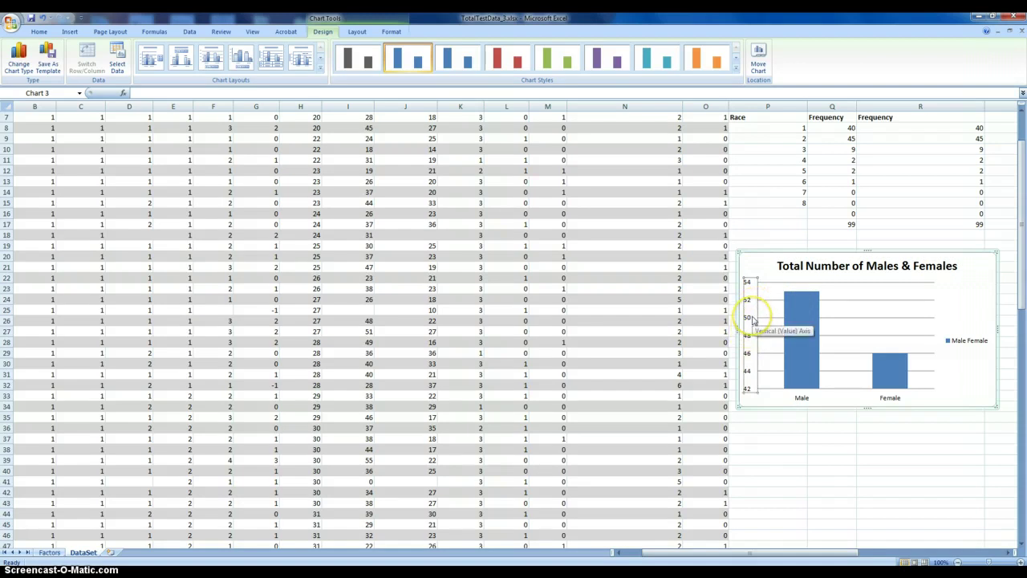
right_click(751, 318)
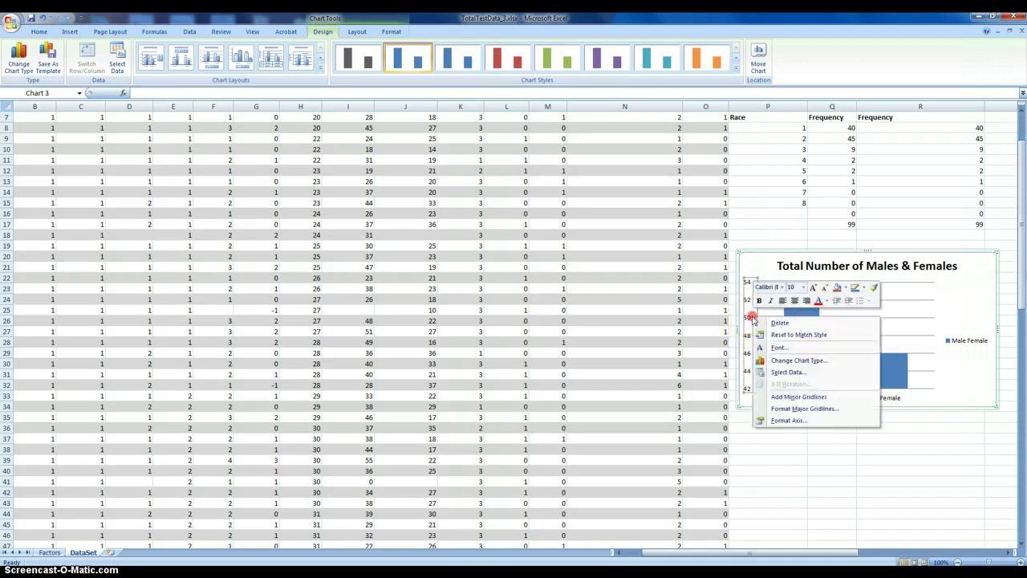
click(796, 421)
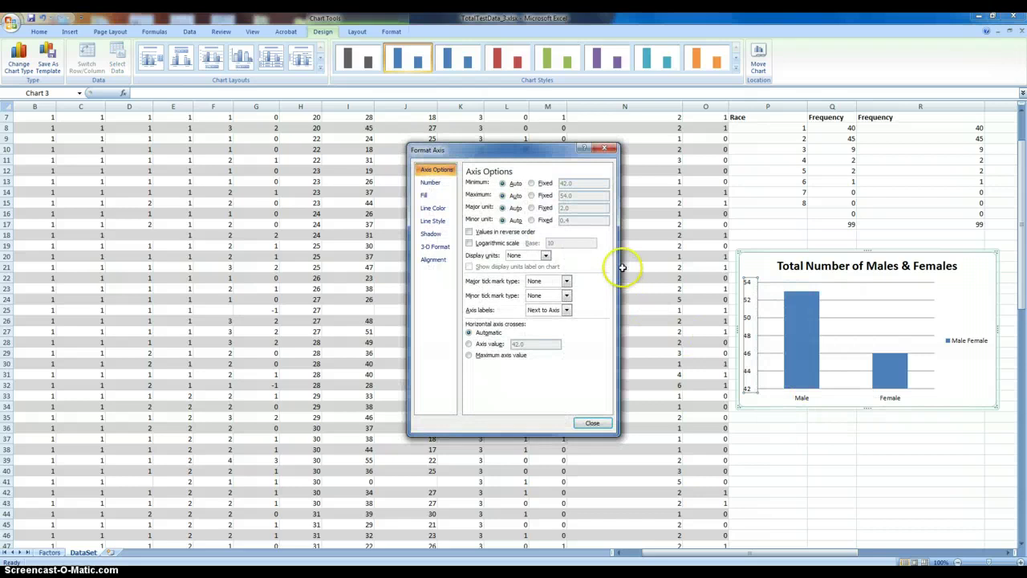
click(547, 183)
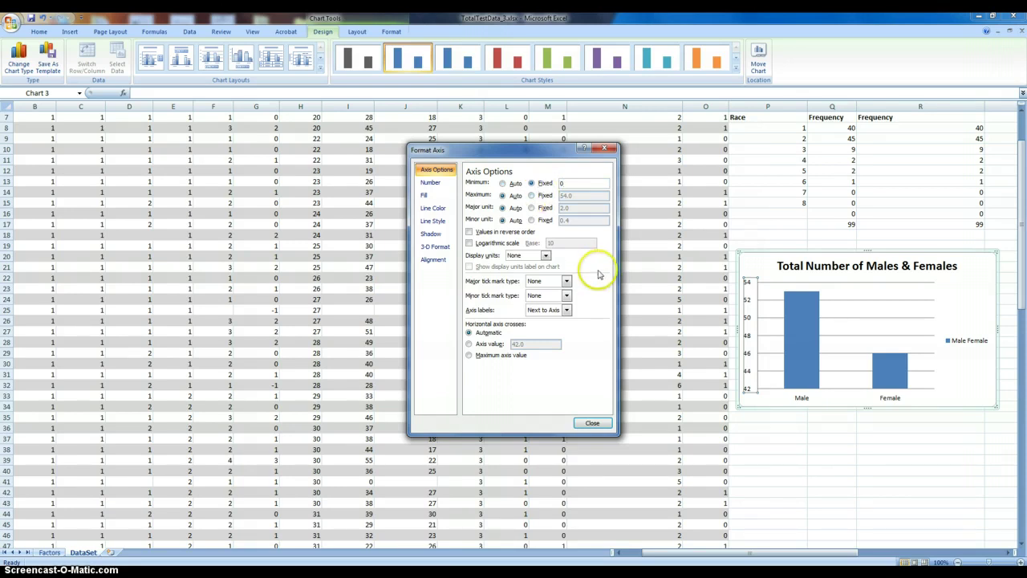
click(548, 209)
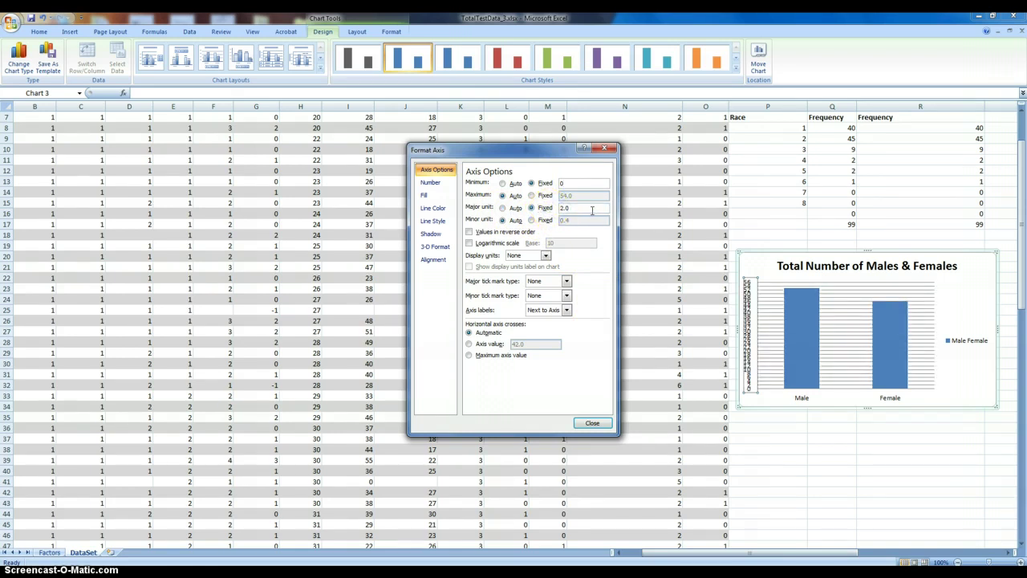
key(Return)
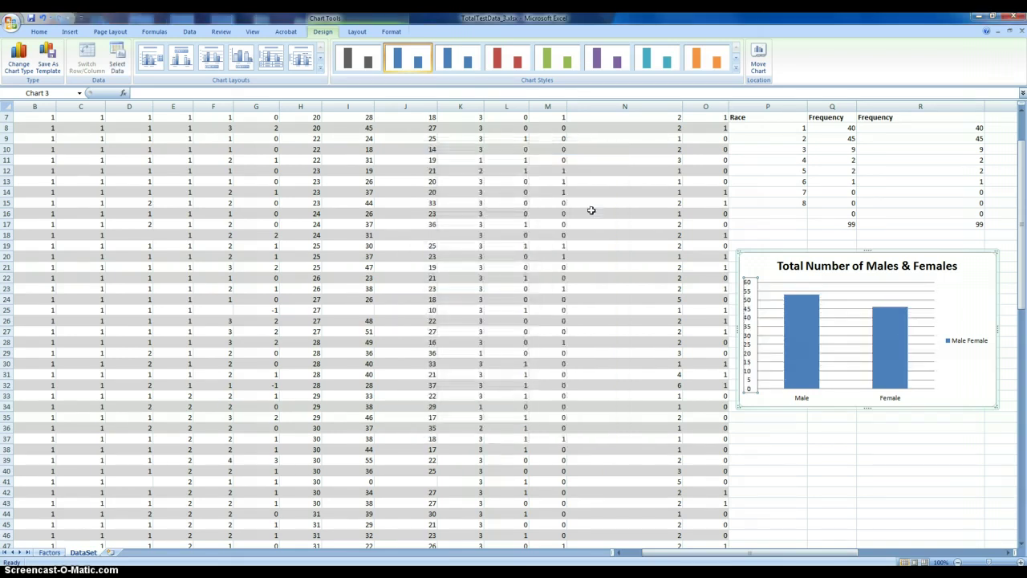
click(963, 301)
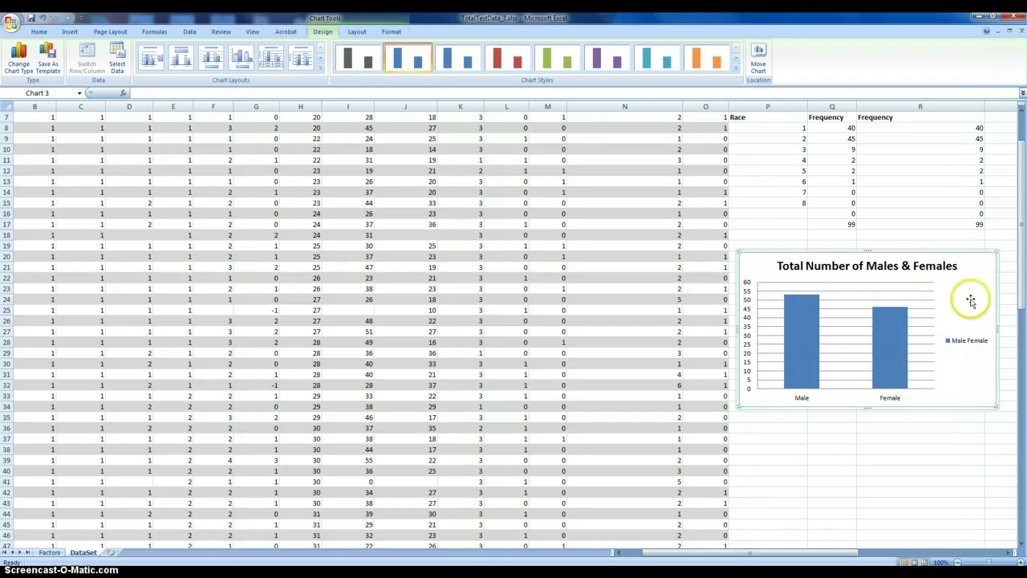
click(1002, 270)
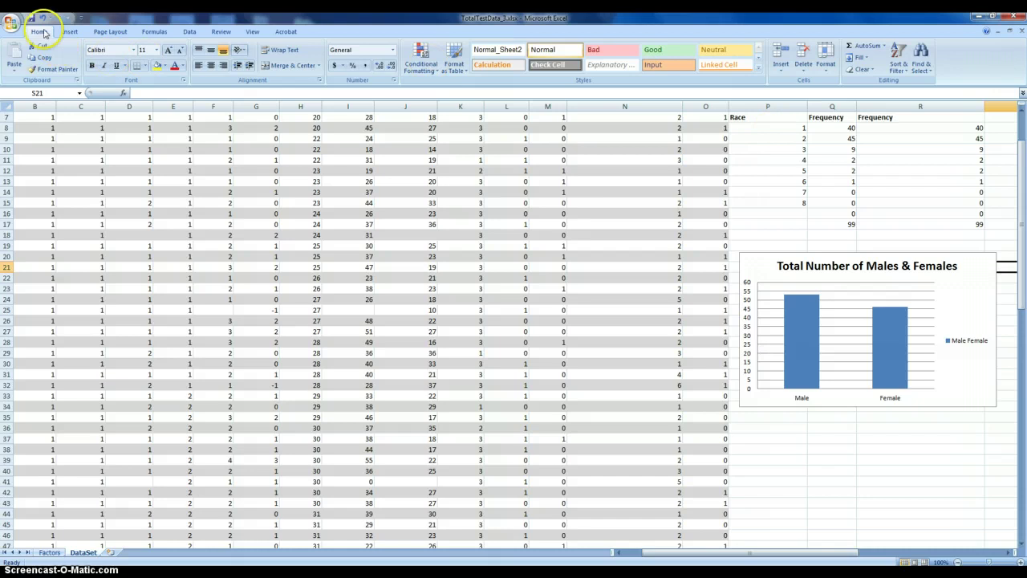
Step: Copy the whole gender chart to the clipboard and select the empty cell P18 above it
click(977, 246)
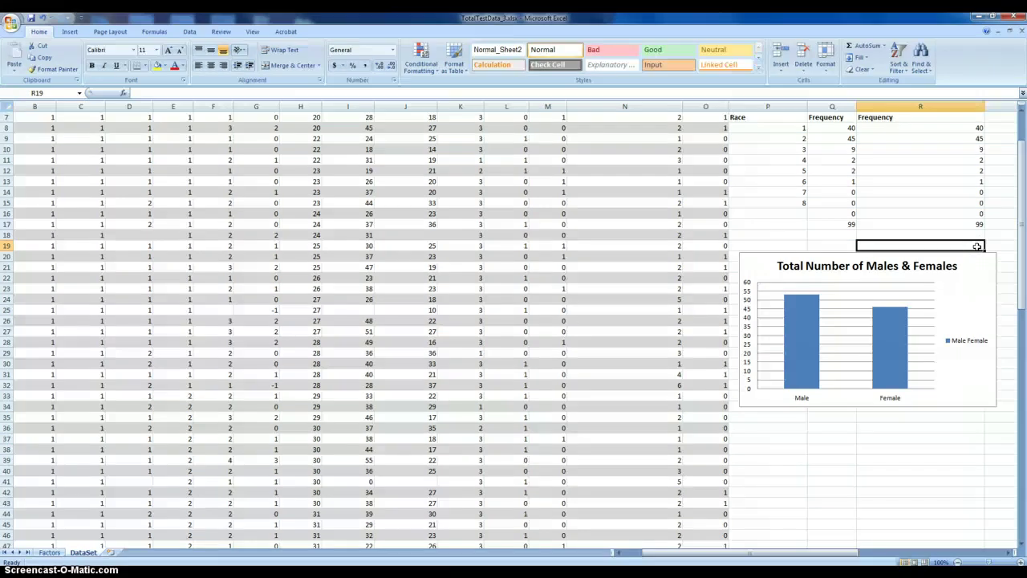
click(973, 268)
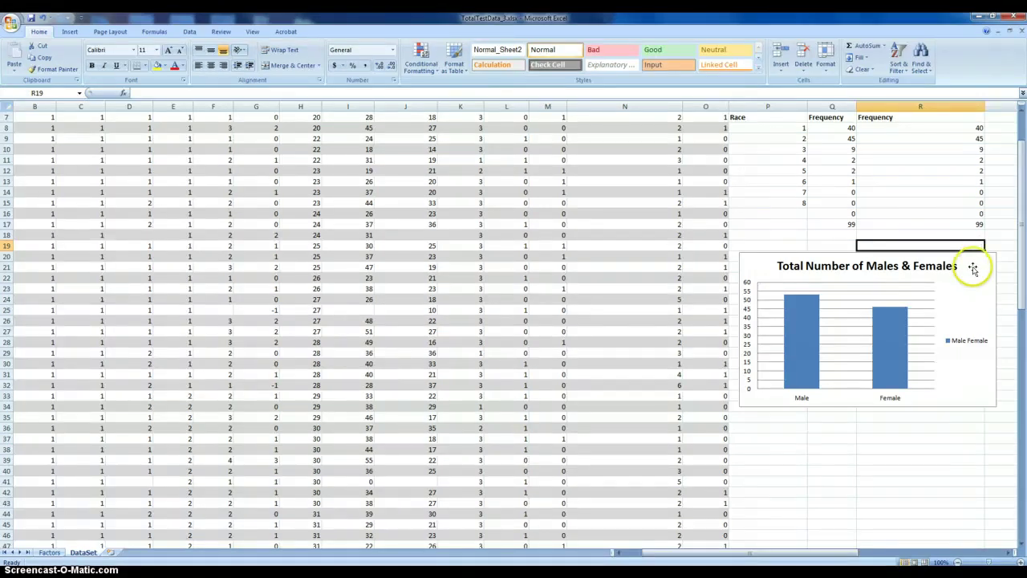
click(972, 268)
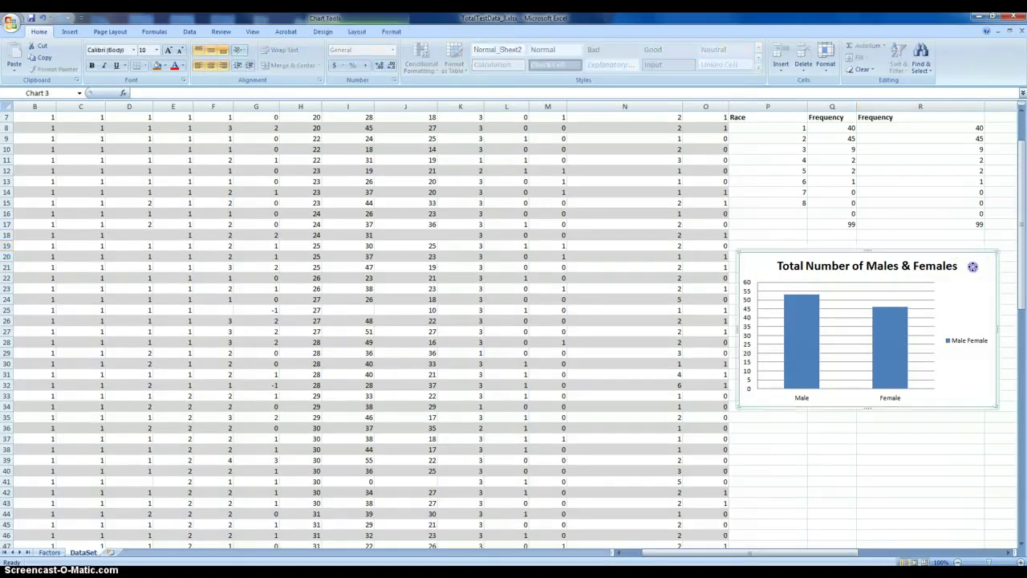
right_click(973, 268)
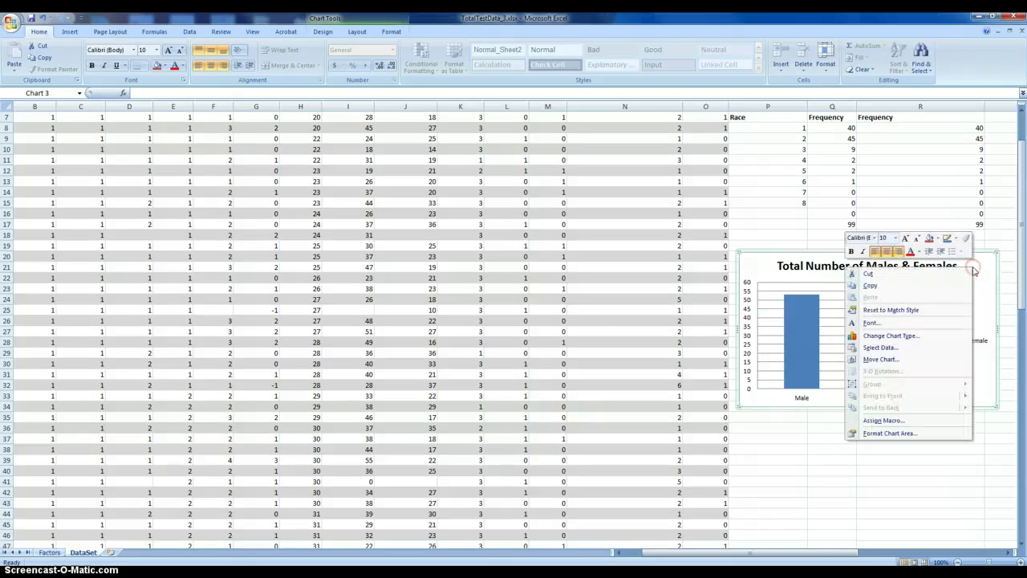
click(946, 282)
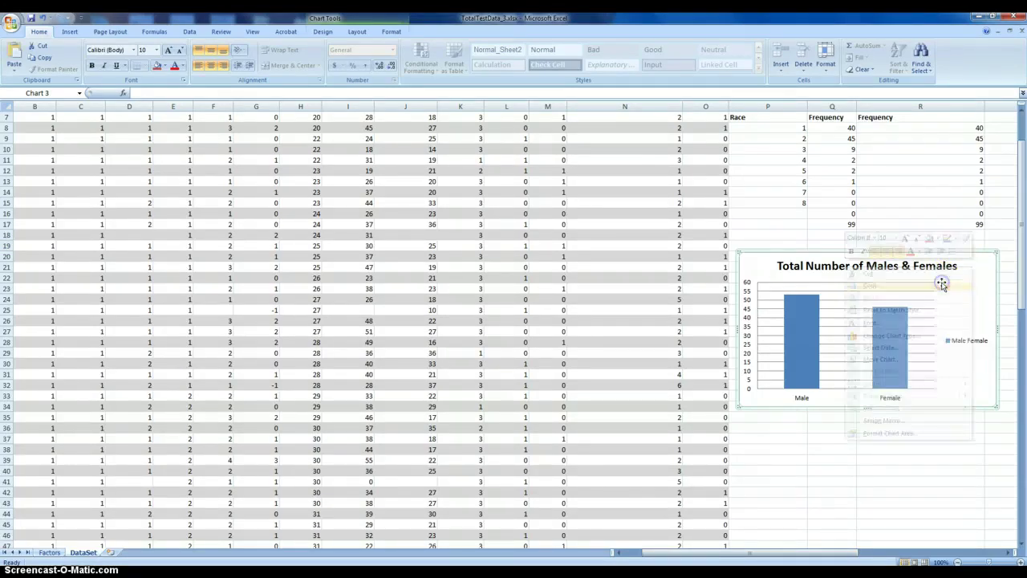
click(754, 234)
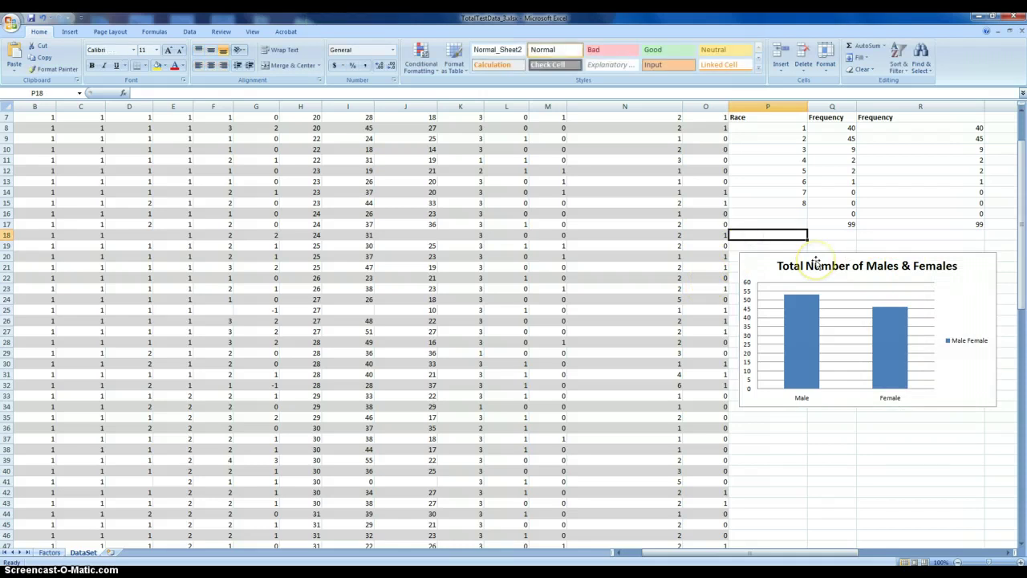